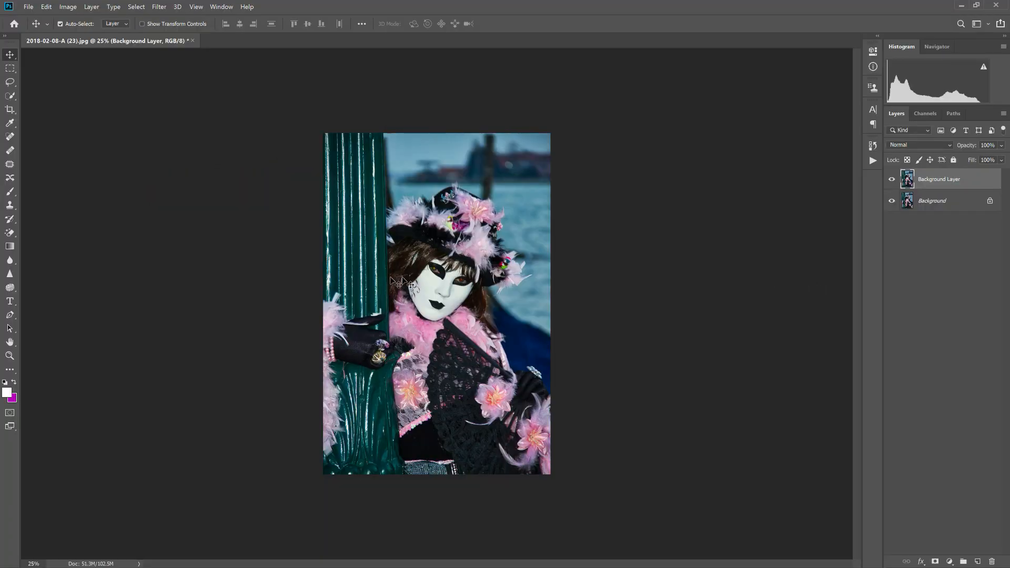
Set the Quick Selection brush size to 93 px and select the green column beside the masked woman
key("ctrl+plus")
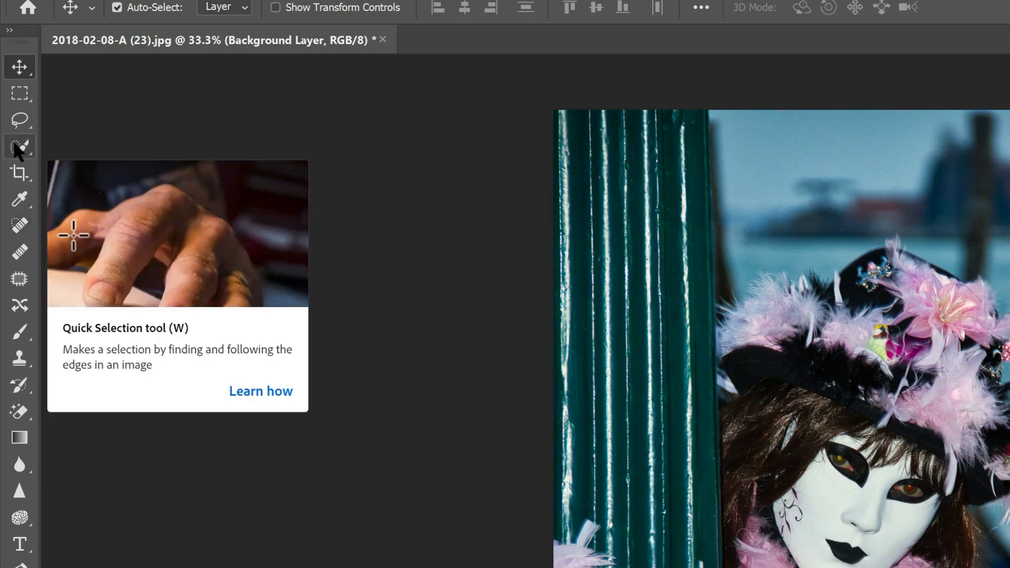
left_click(15, 145)
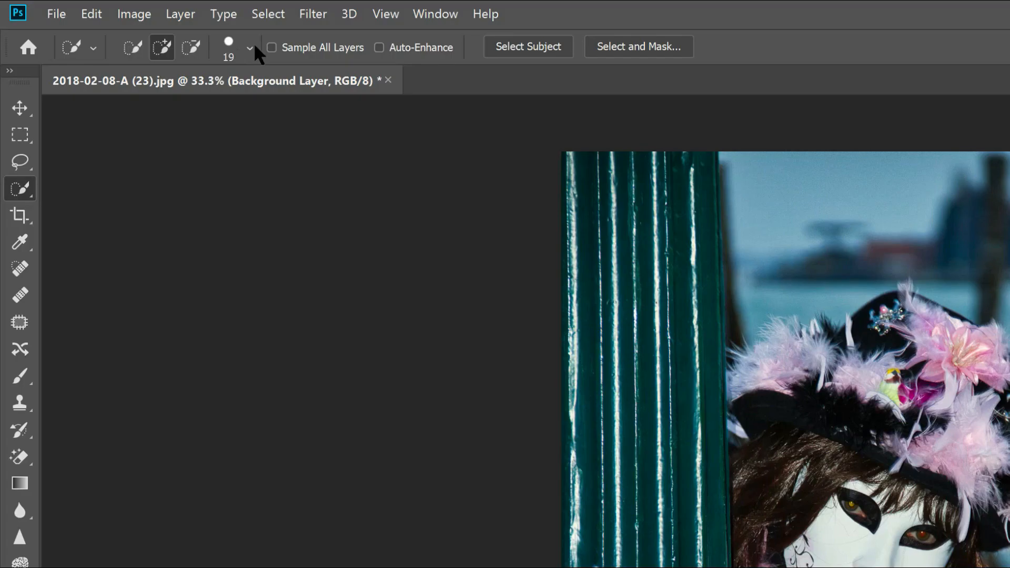
left_click(128, 24)
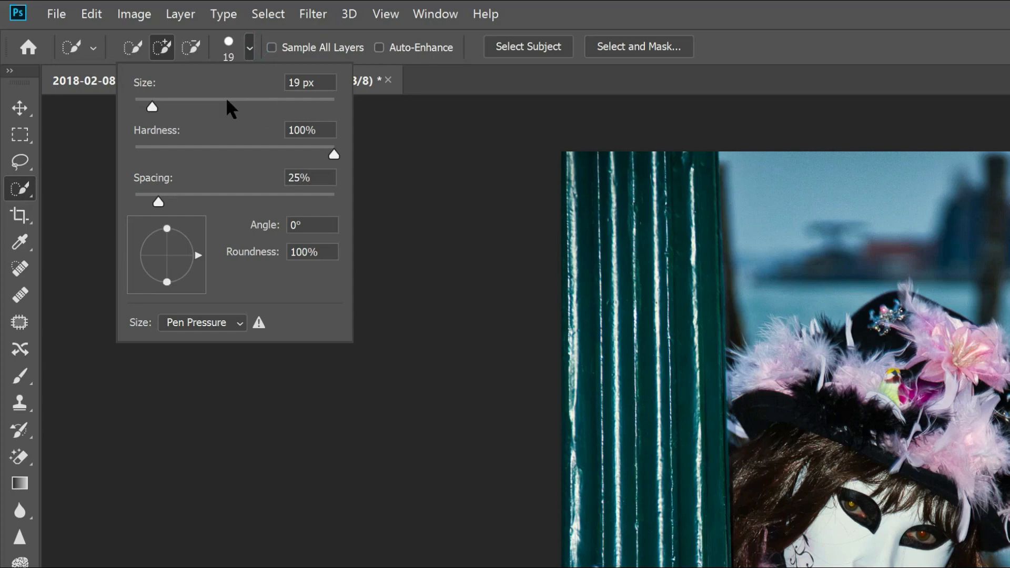
left_click(116, 53)
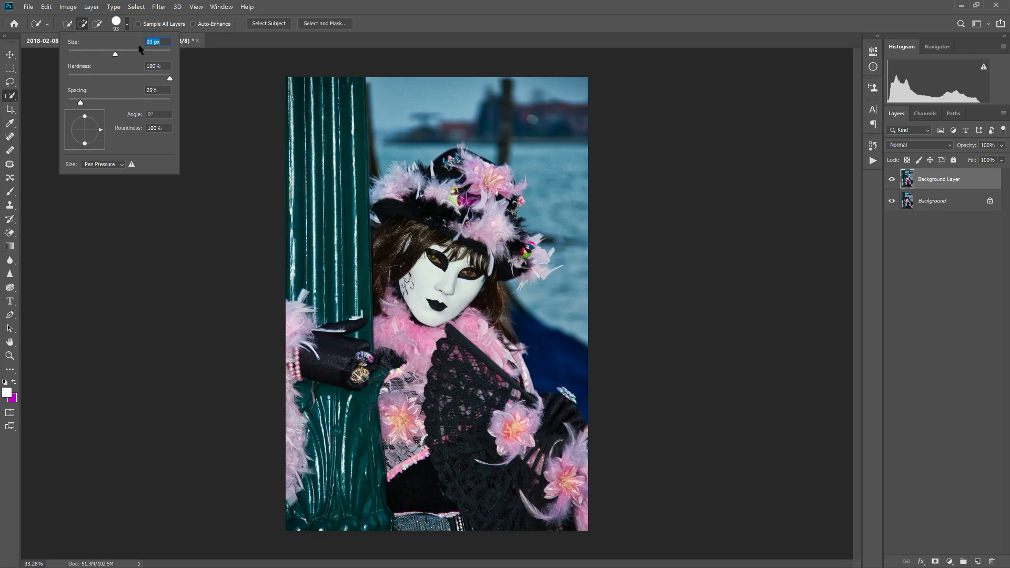
mouse_move(322, 170)
left_mouse_down()
mouse_move(293, 122)
mouse_move(309, 103)
mouse_move(340, 104)
mouse_move(356, 327)
left_mouse_up()
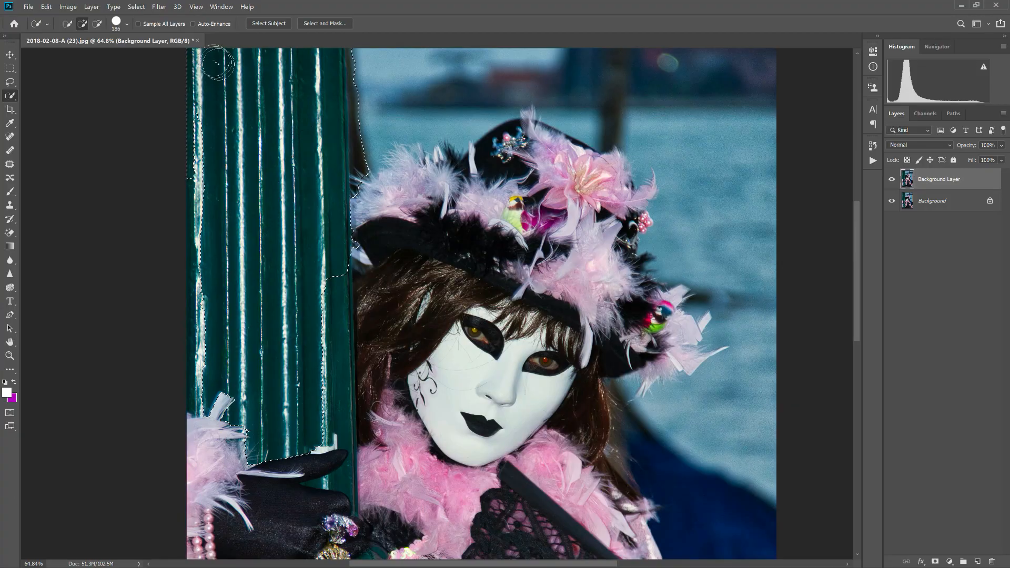
Trim the selection along the column's edge and extend it over the woman's hat, mask, dress, fan and gloved hand
left_click(97, 24)
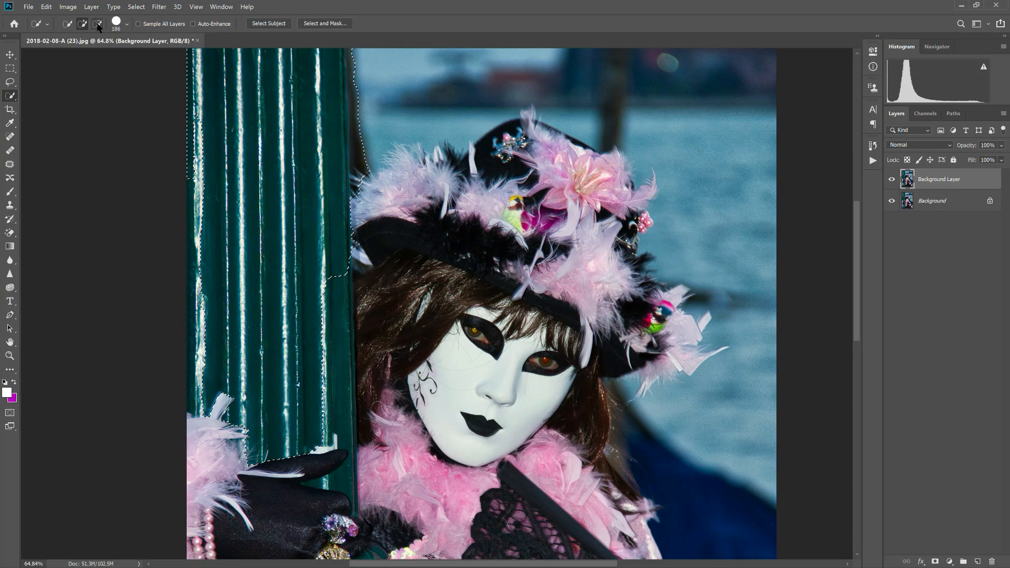
left_click(82, 24)
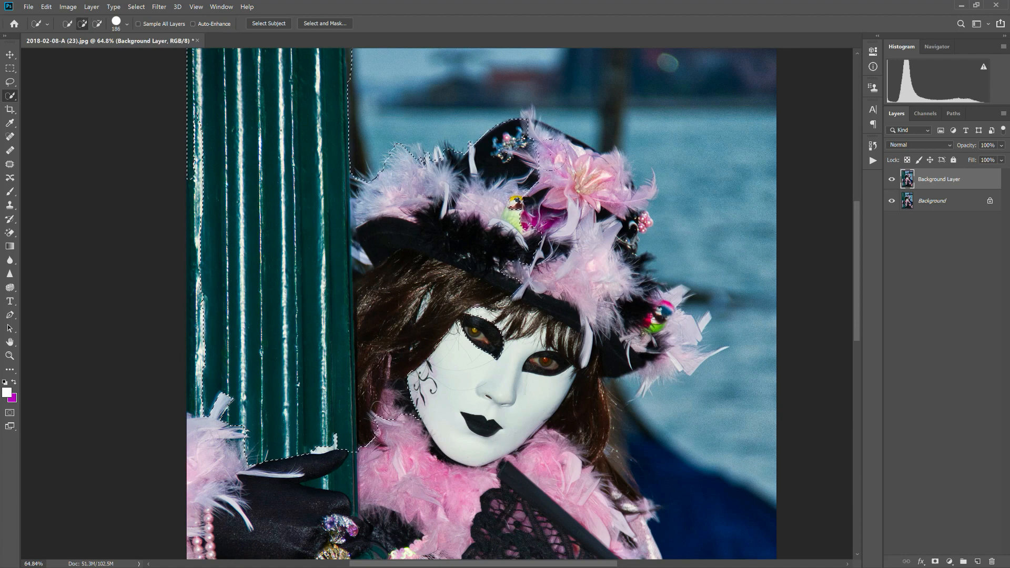
scroll(481, 303, "down", 5)
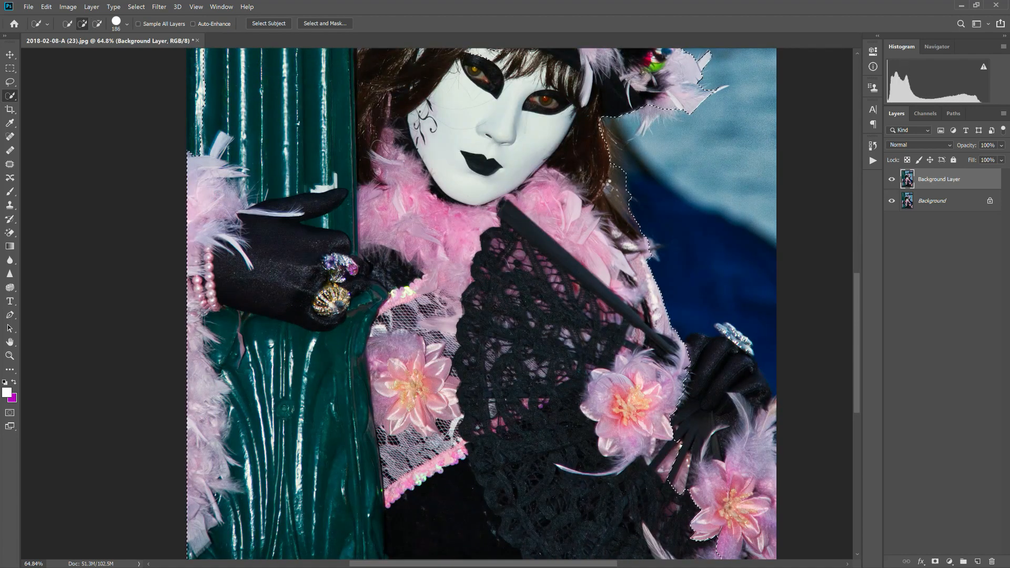
scroll(481, 303, "down", 2)
scroll(481, 303, "right", 4)
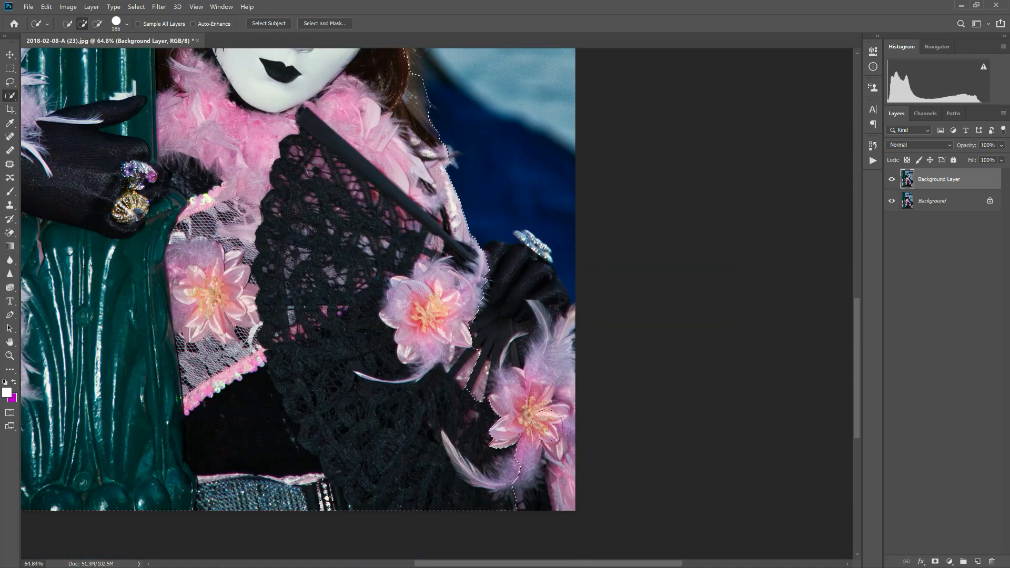
left_click_drag(501, 326, 494, 283)
key("Return")
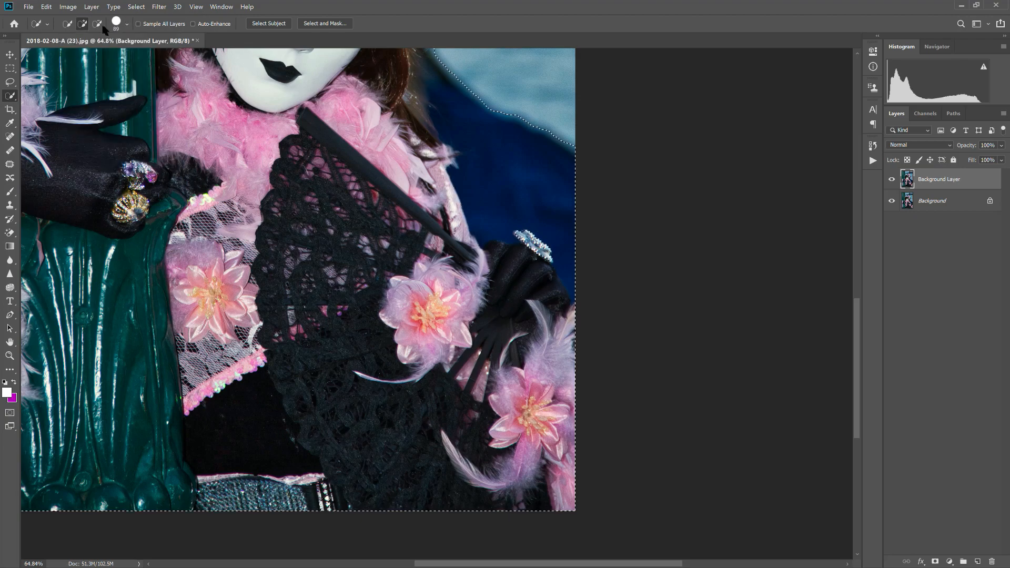
Subtract the background strip beside the hair from the selection and add back the pink feathers under the hat's edge
scroll(478, 247, "up", 2)
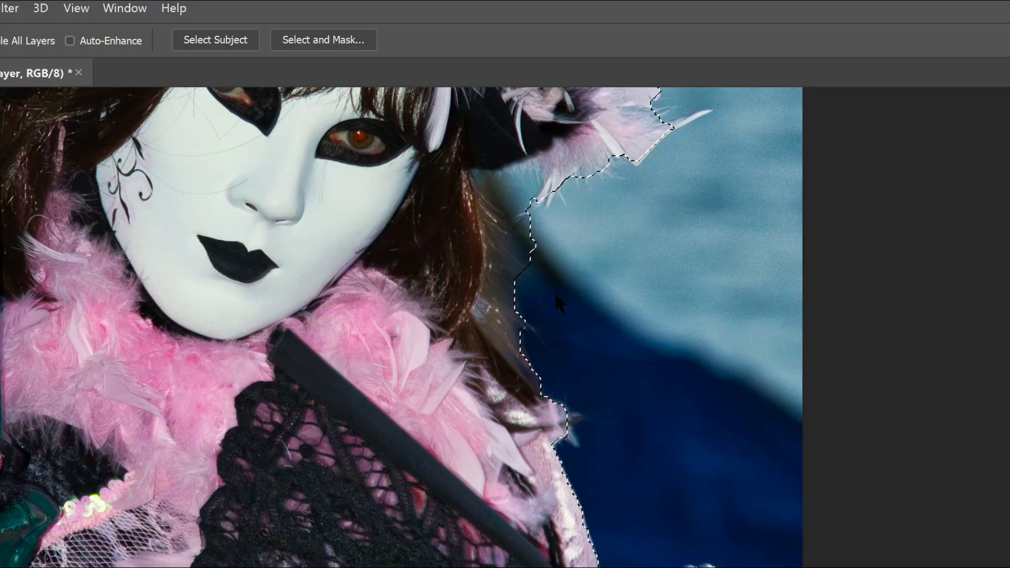
scroll(557, 303, "up", 2)
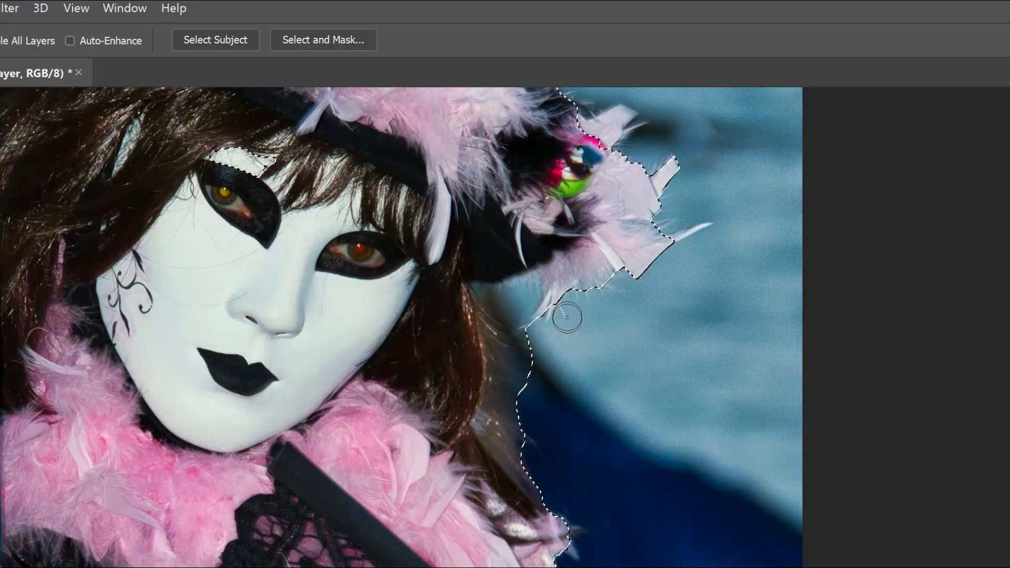
left_click(524, 313, "alt")
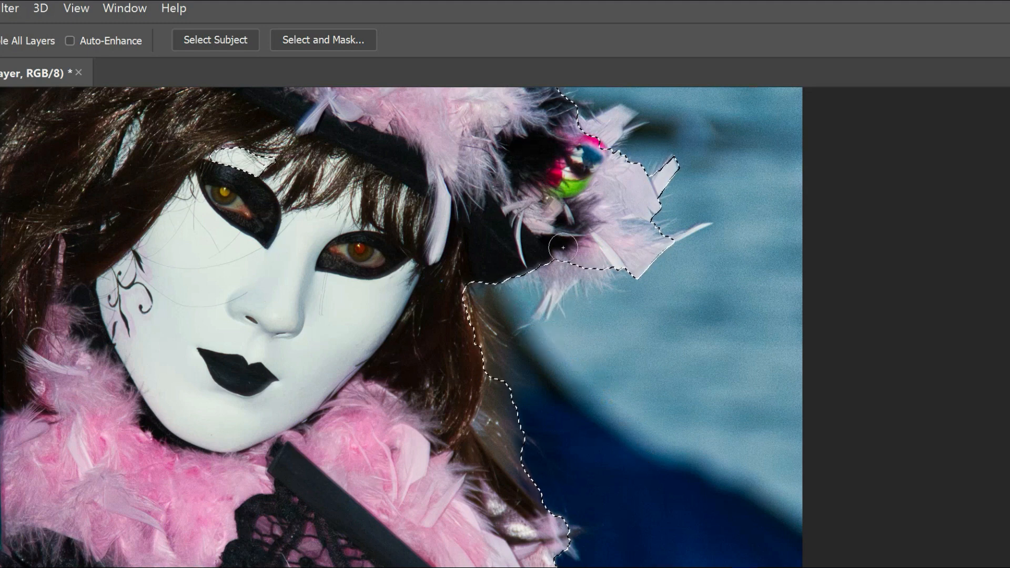
left_click(565, 285)
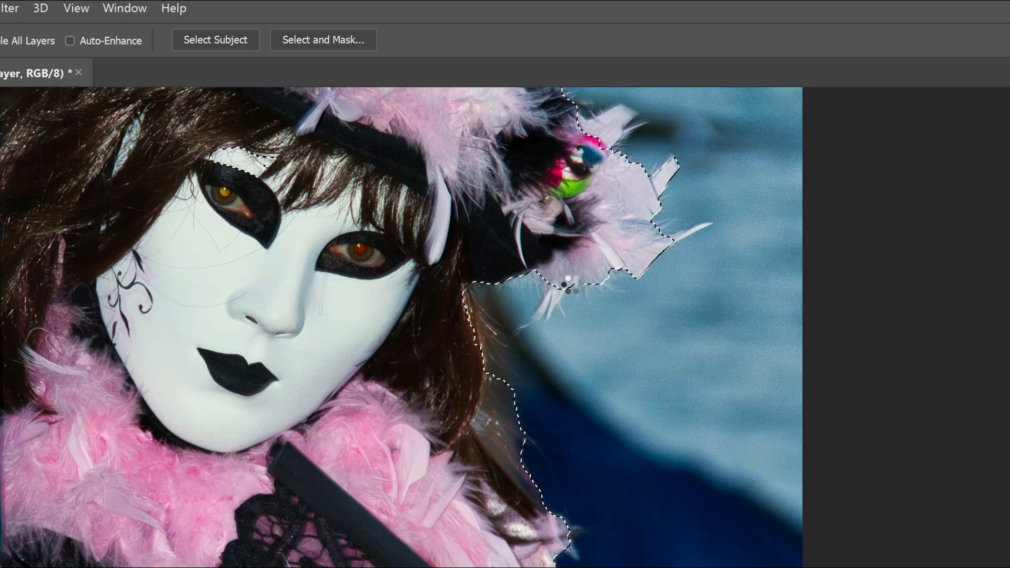
Refine the selection around the hat's feathers and flowers with a 53 px brush
scroll(608, 340, "up", 4)
scroll(472, 180, "up", 6)
left_click(127, 24)
left_click_drag(108, 54, 99, 55)
key("Return")
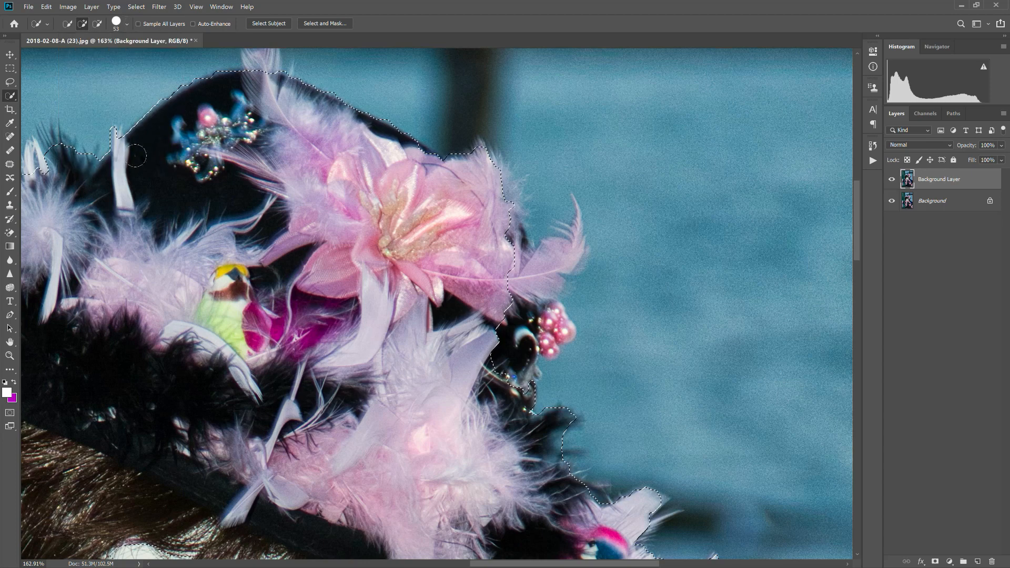
scroll(135, 158, "down", 8)
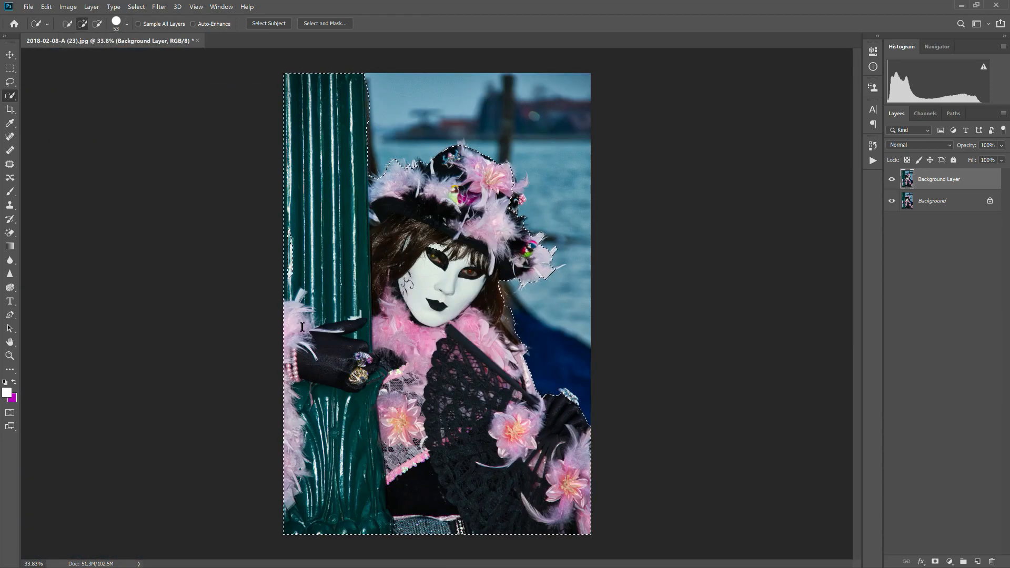
Cut the selected foreground out of the Background Layer and paste it as a separate layer
left_click(46, 7)
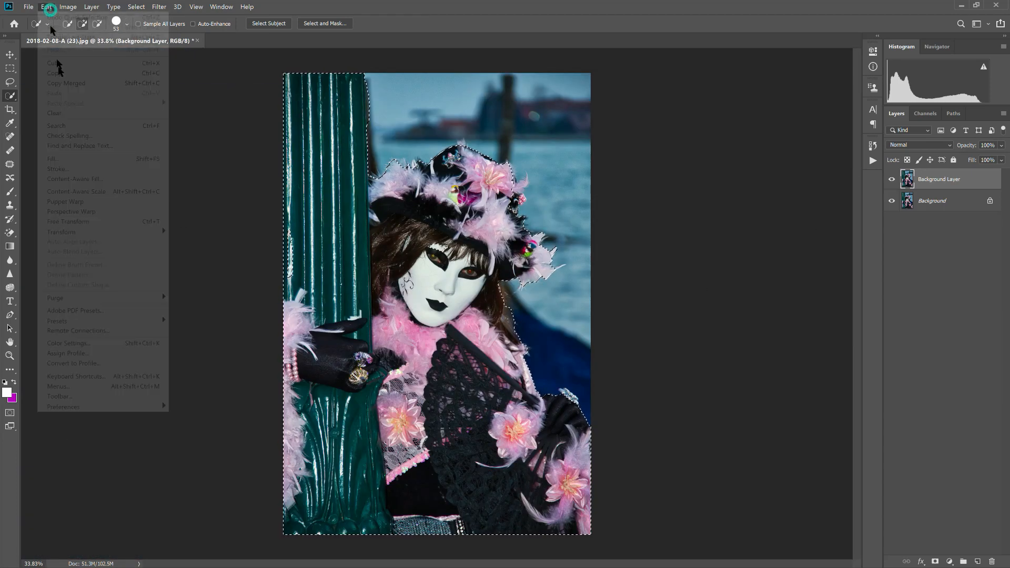
left_click(55, 65)
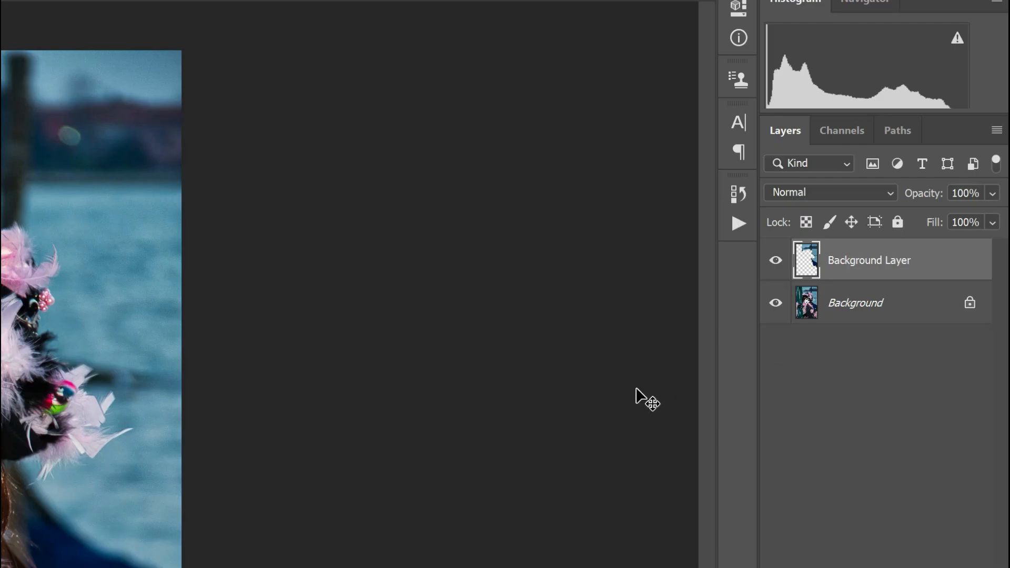
key("ctrl+v")
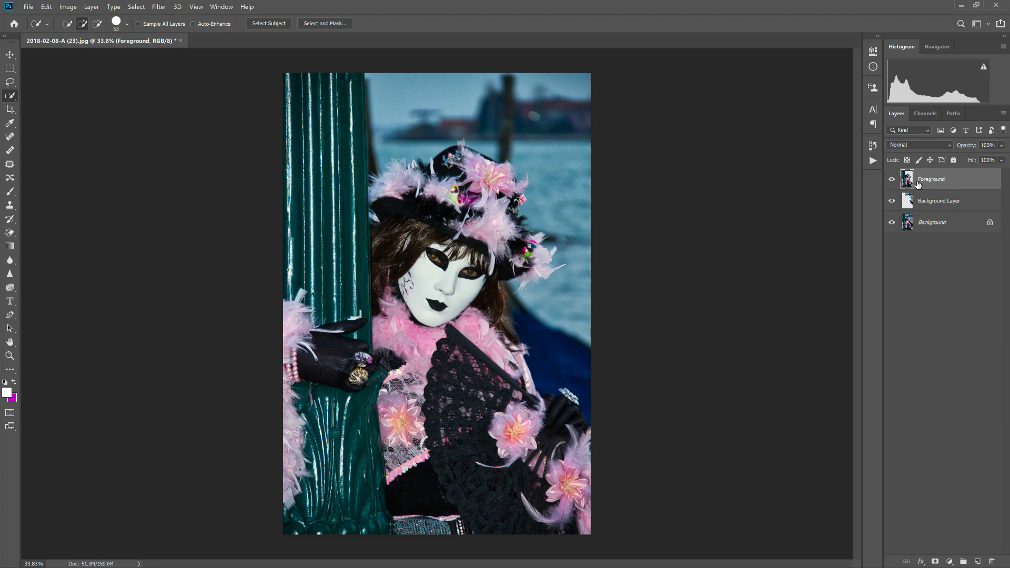
Hide the pasted foreground and the original Background layer to check the cutout, and show the foreground layer again
left_click(891, 179)
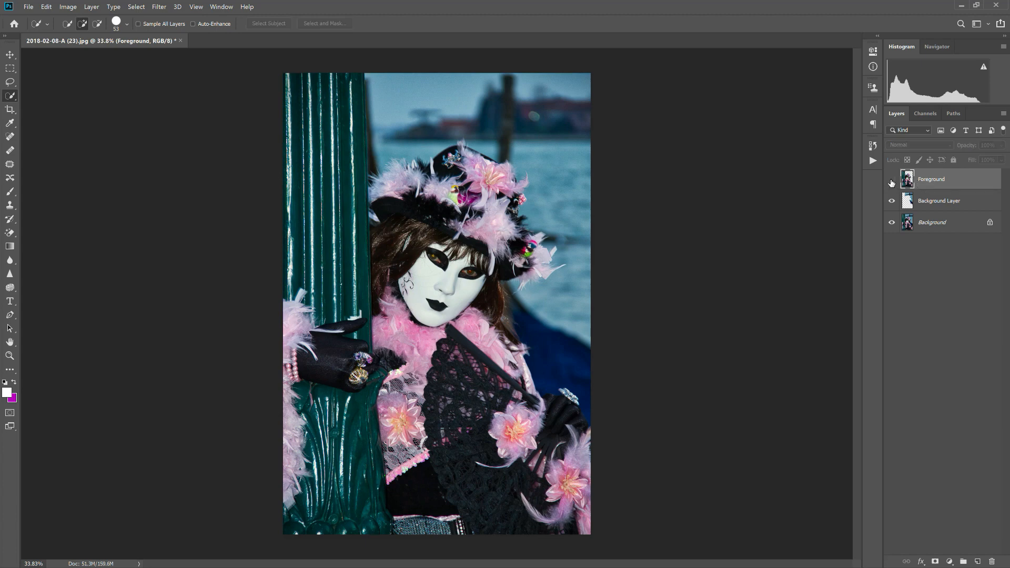
left_click(891, 223)
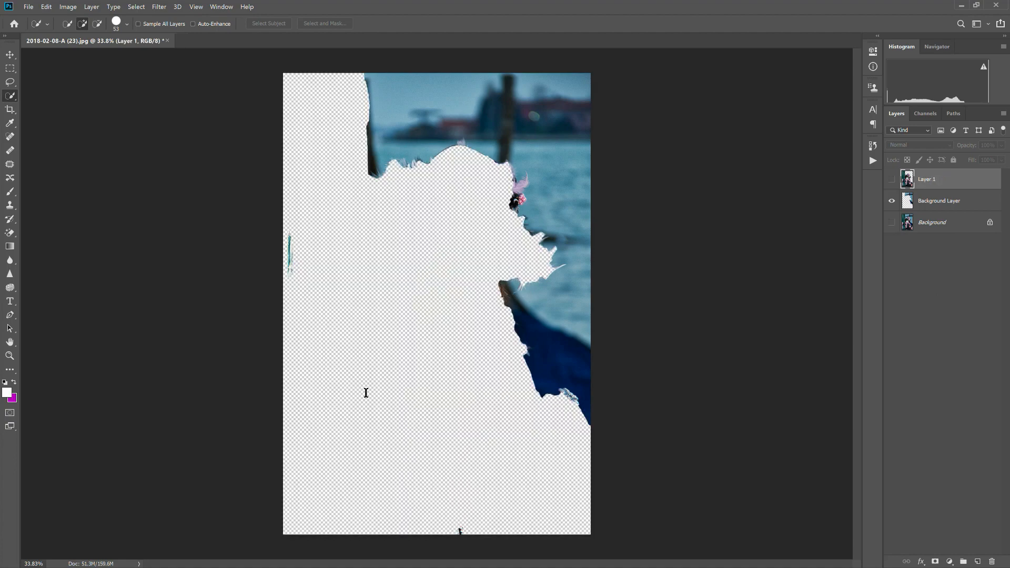
left_click(891, 179)
Load the outline of Layer 1 as a selection while keeping the Background Layer active
left_click(924, 205)
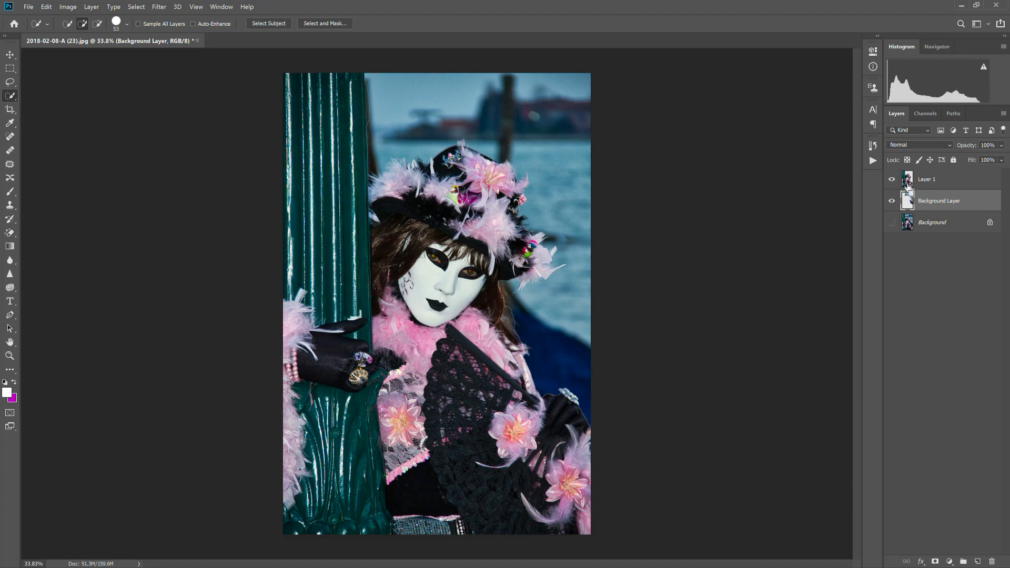
left_click(908, 185)
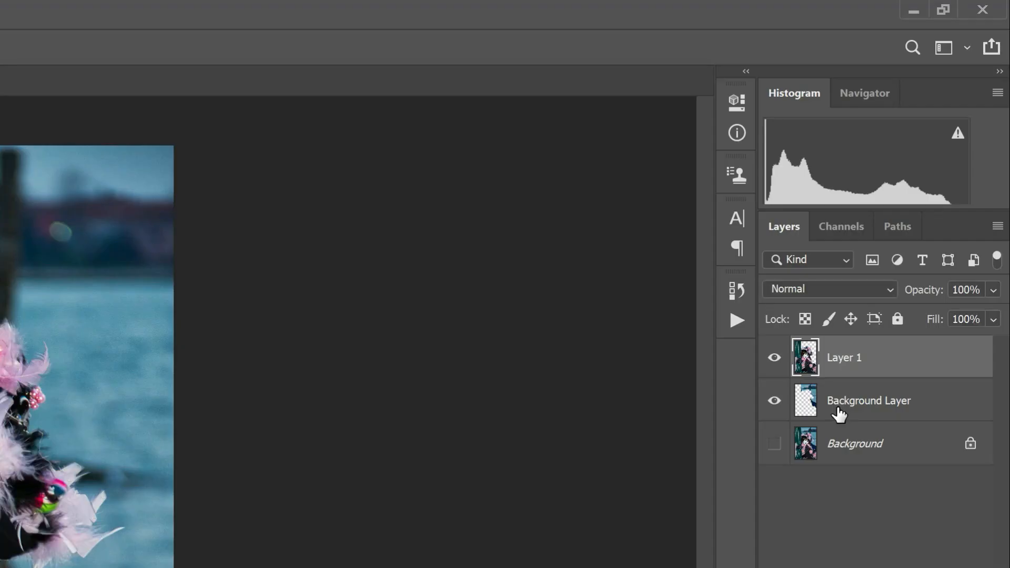
left_click(838, 415)
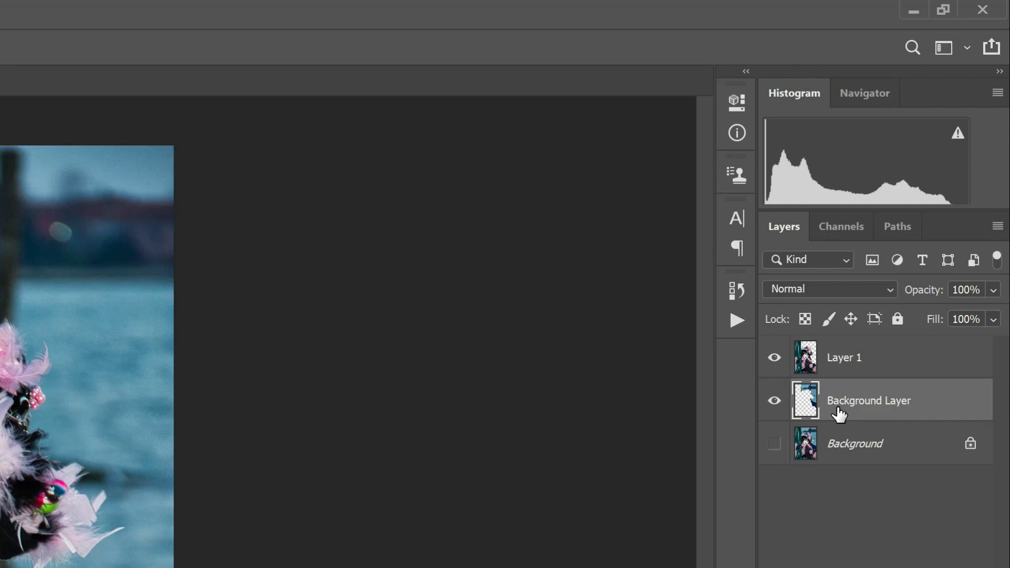
left_click_drag(837, 403, 806, 373)
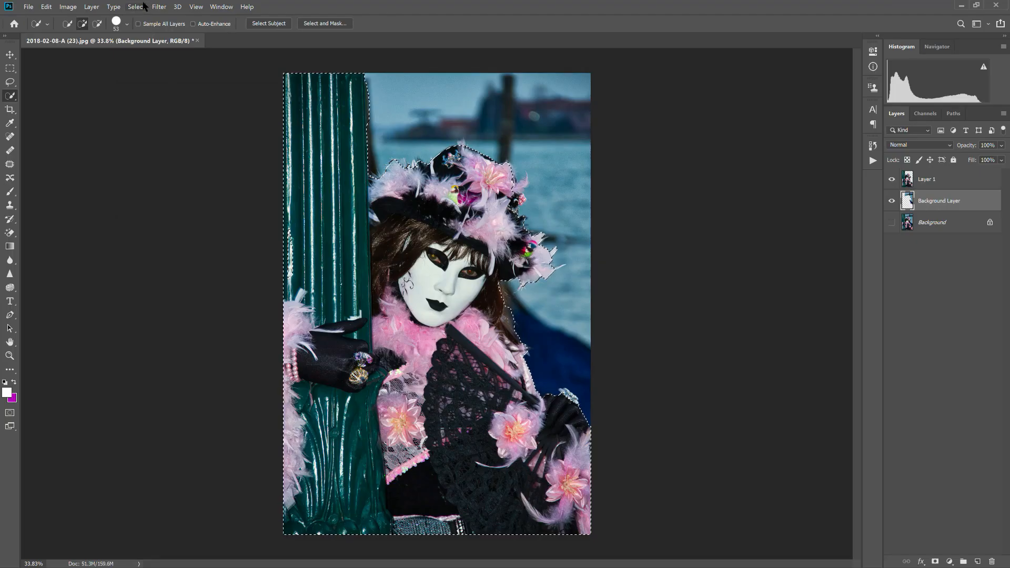
Expand the selection by 7 pixels
left_click(141, 6)
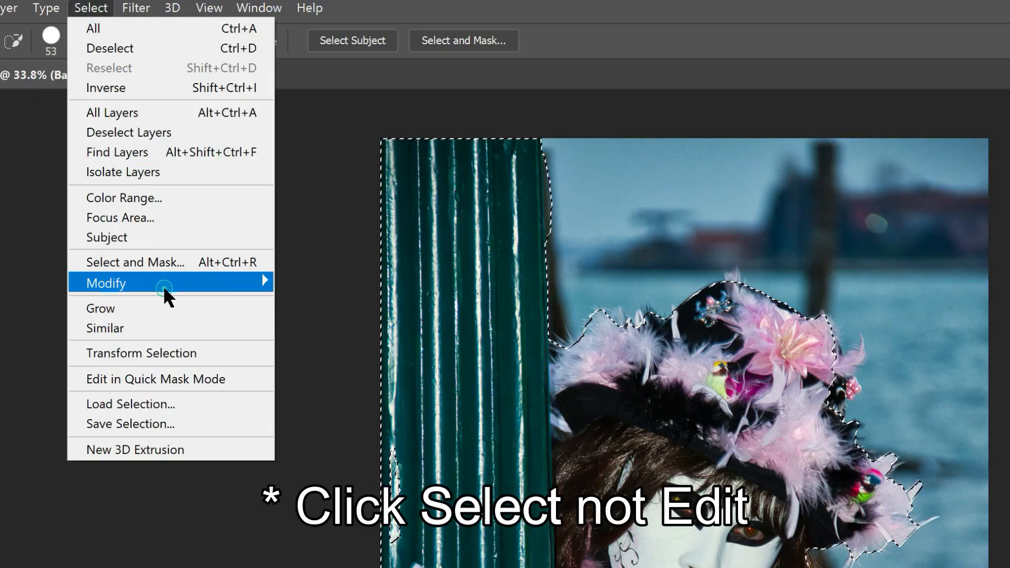
mouse_move(163, 286)
left_click(333, 322)
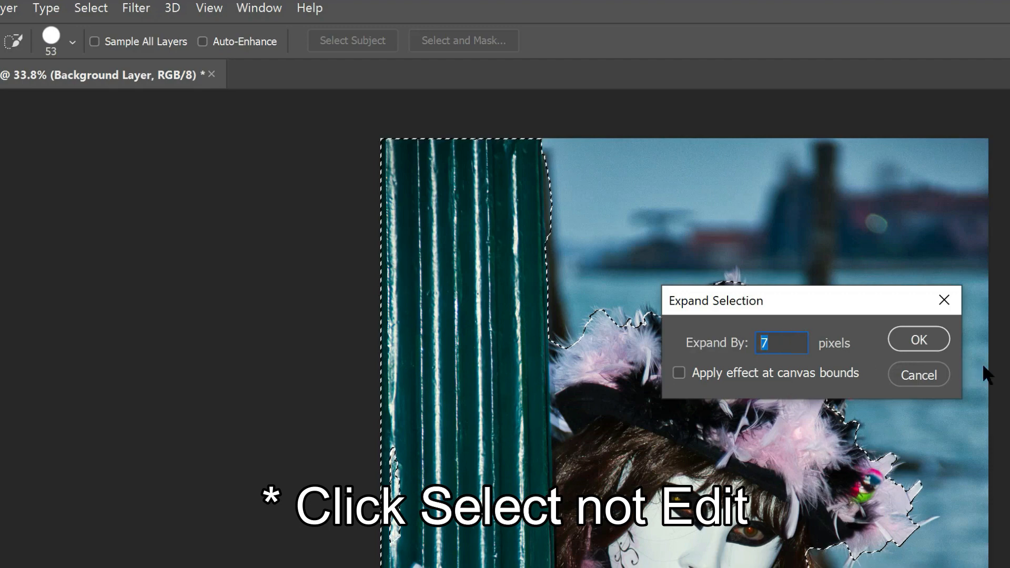
left_click(915, 340)
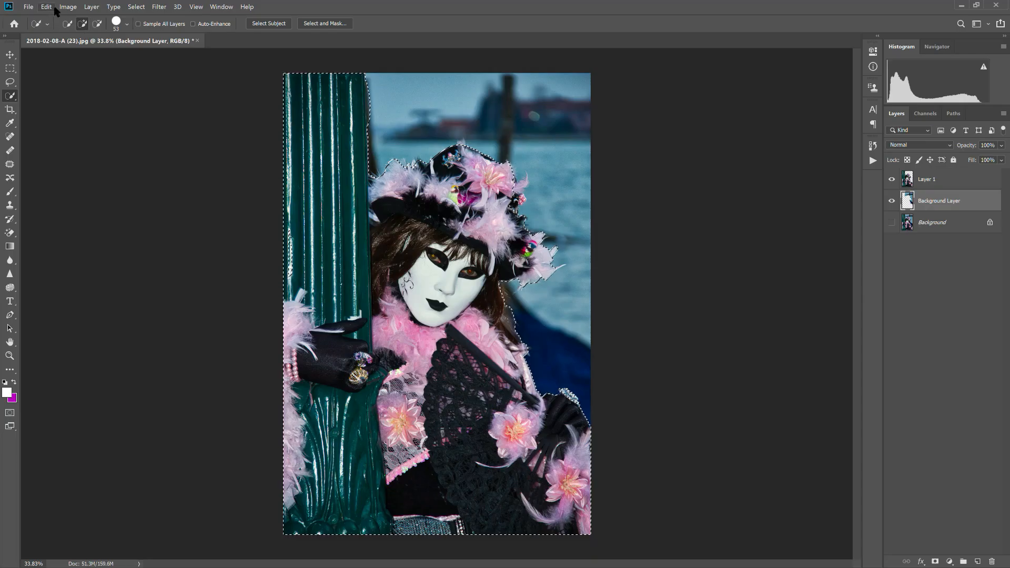
Fill the selected area of the Background Layer using Content-Aware contents in Normal mode at 100% opacity
left_click(52, 7)
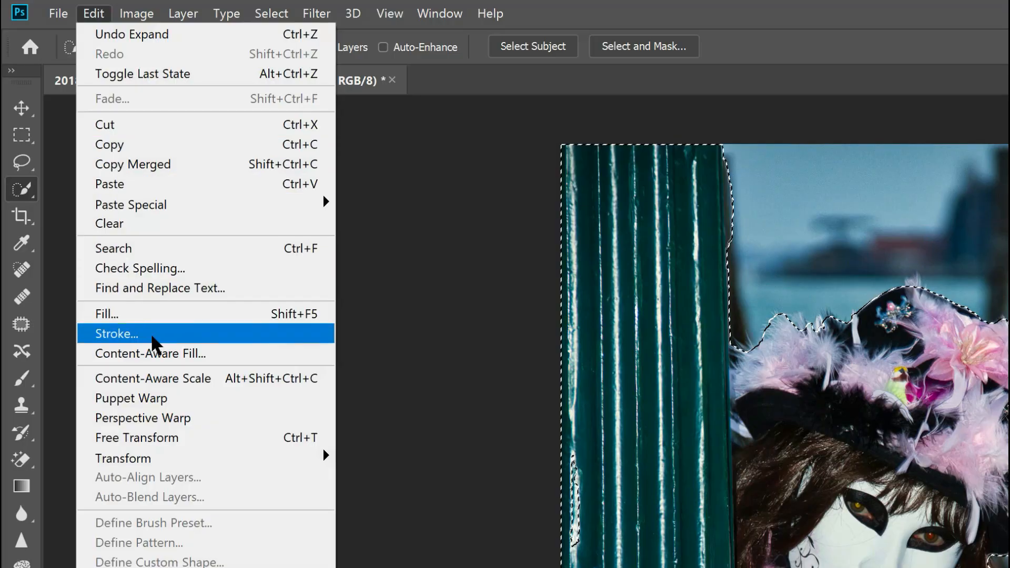
left_click(152, 314)
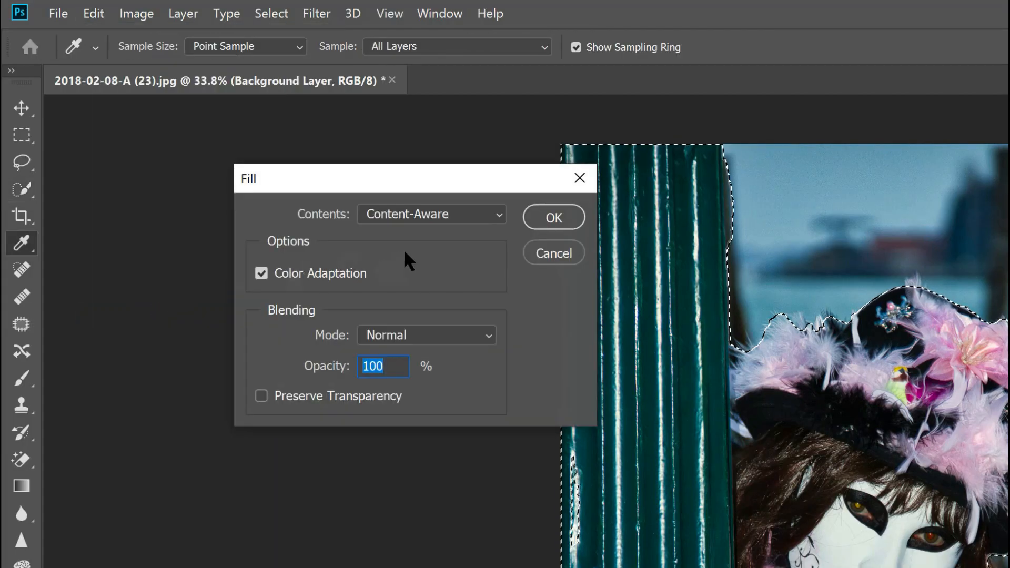
left_click(418, 215)
left_click(435, 300)
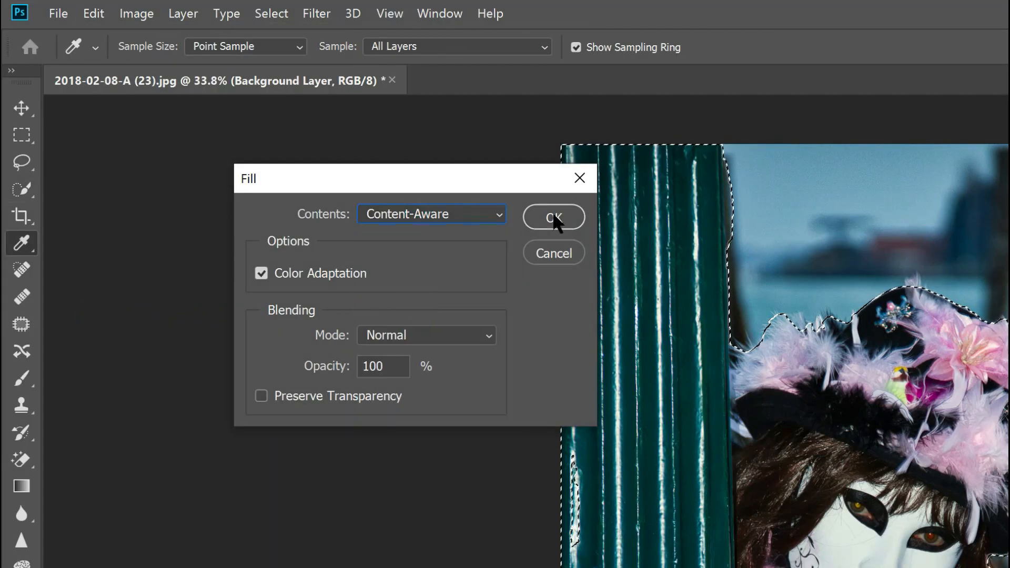
left_click(552, 215)
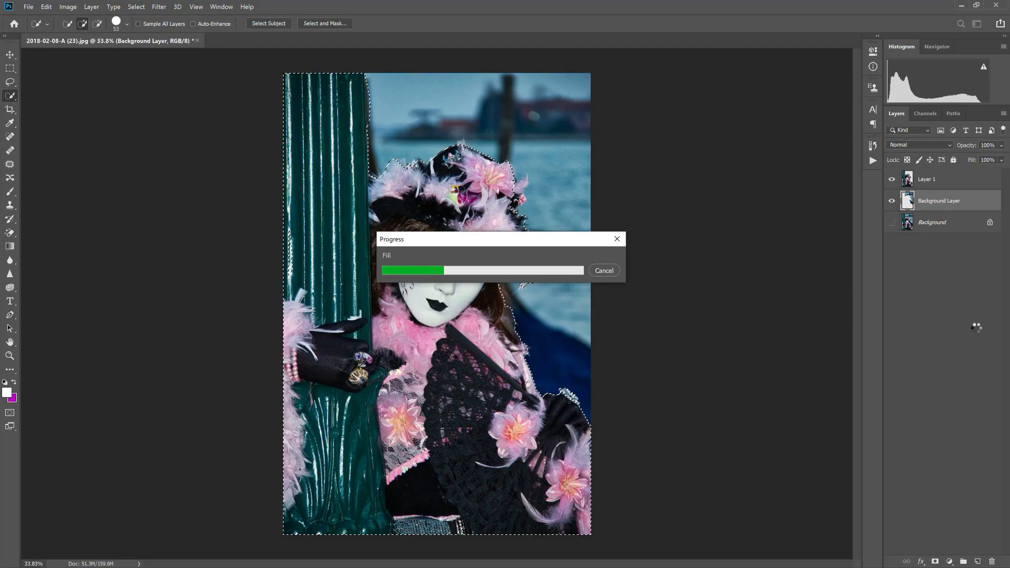
Hide Layer 1 to expose the filled background and deselect the selection
left_click(891, 180)
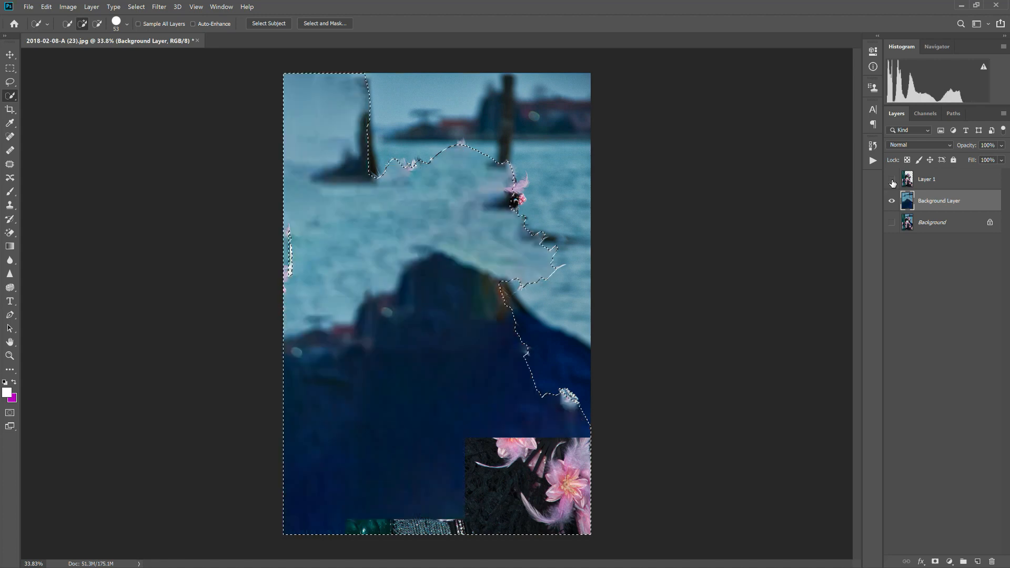
left_click(136, 7)
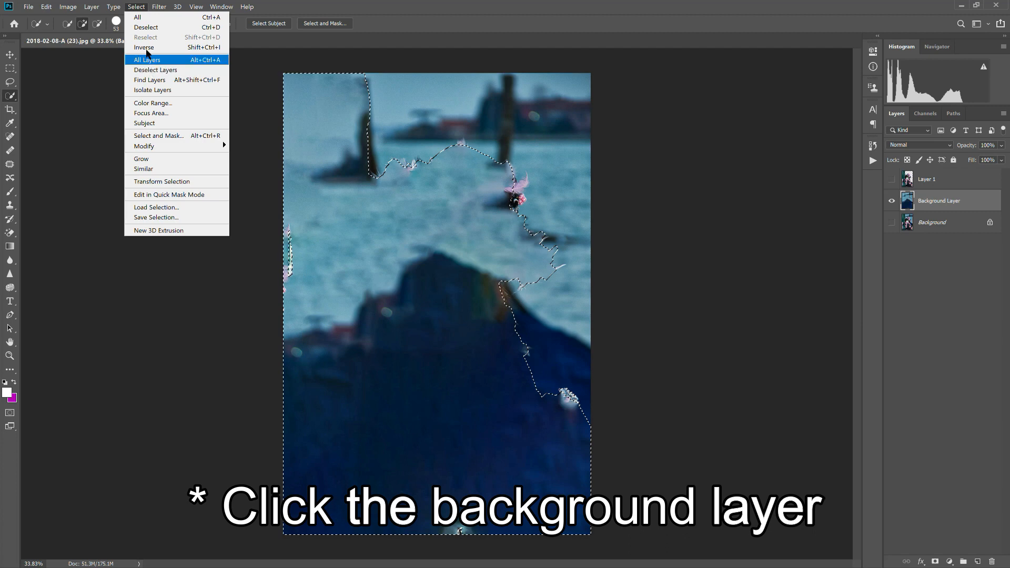
left_click(142, 29)
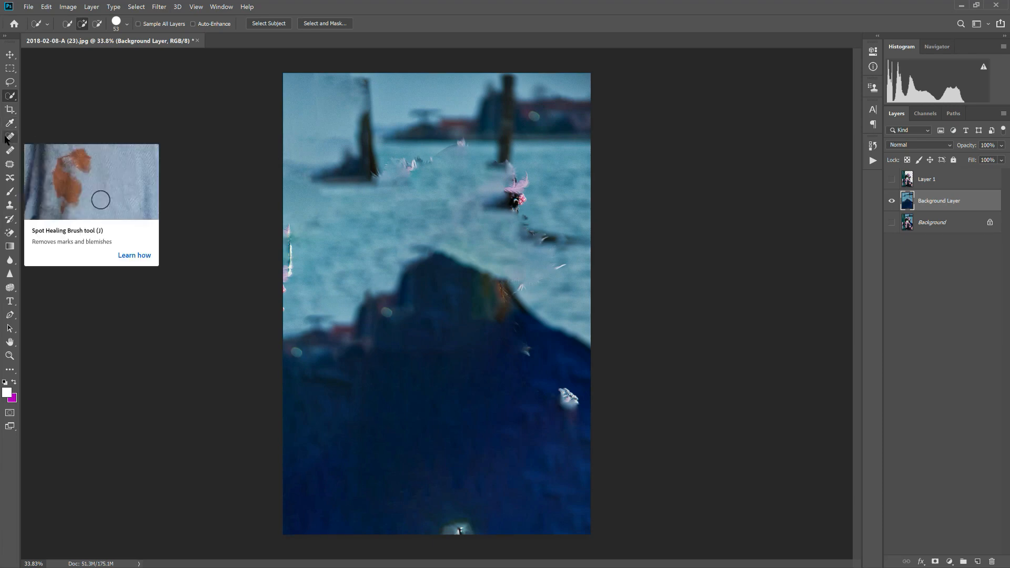
Remove the leftover feather, flower and white specks across the Background Layer with the Content-Aware Spot Healing Brush
left_click(6, 137)
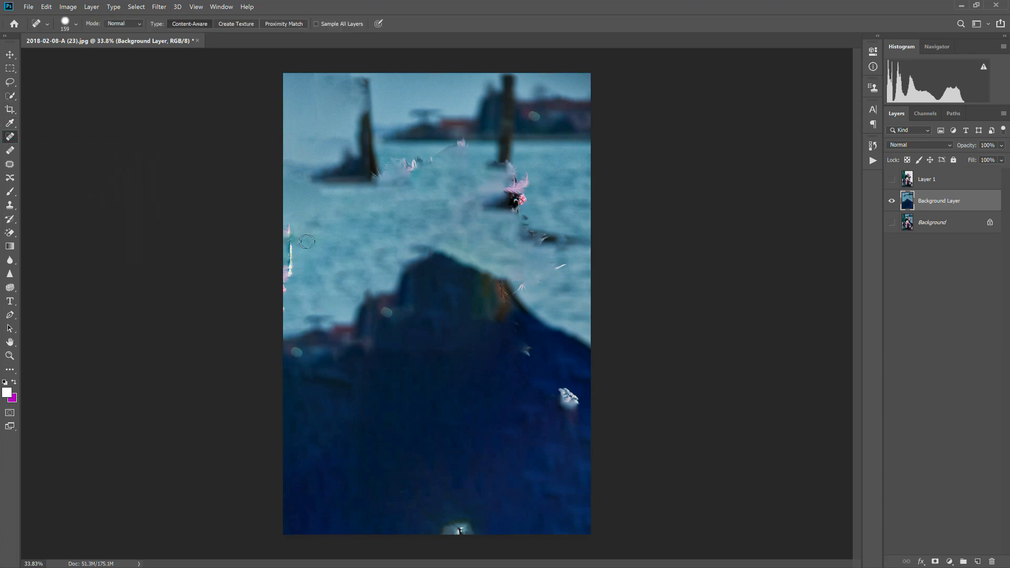
mouse_move(370, 177)
left_mouse_down()
mouse_move(398, 160)
mouse_move(430, 160)
left_mouse_up()
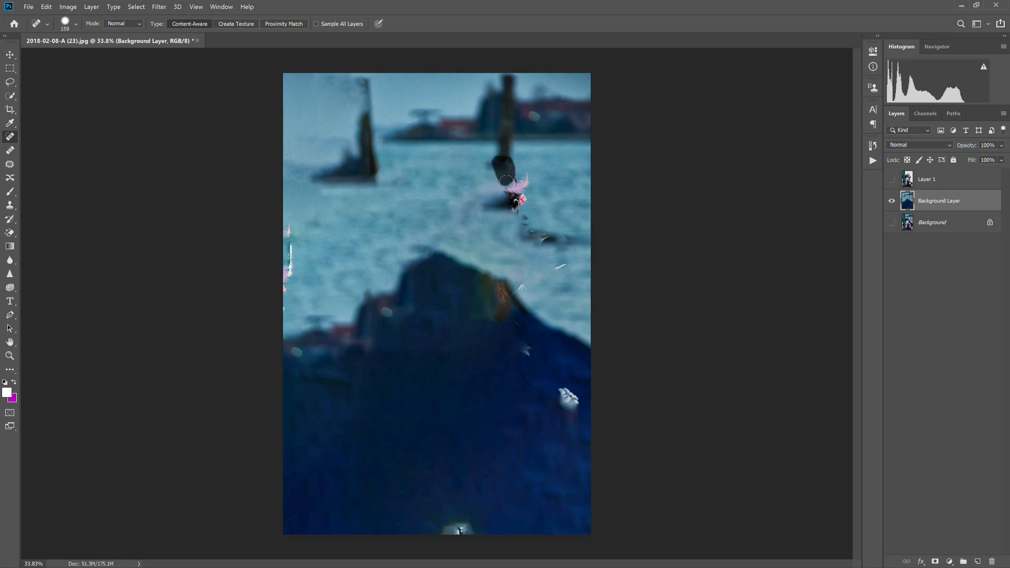
mouse_move(512, 175)
left_mouse_down()
mouse_move(525, 194)
mouse_move(503, 183)
left_mouse_up()
mouse_move(527, 223)
left_mouse_down()
mouse_move(560, 267)
mouse_move(549, 264)
left_mouse_up()
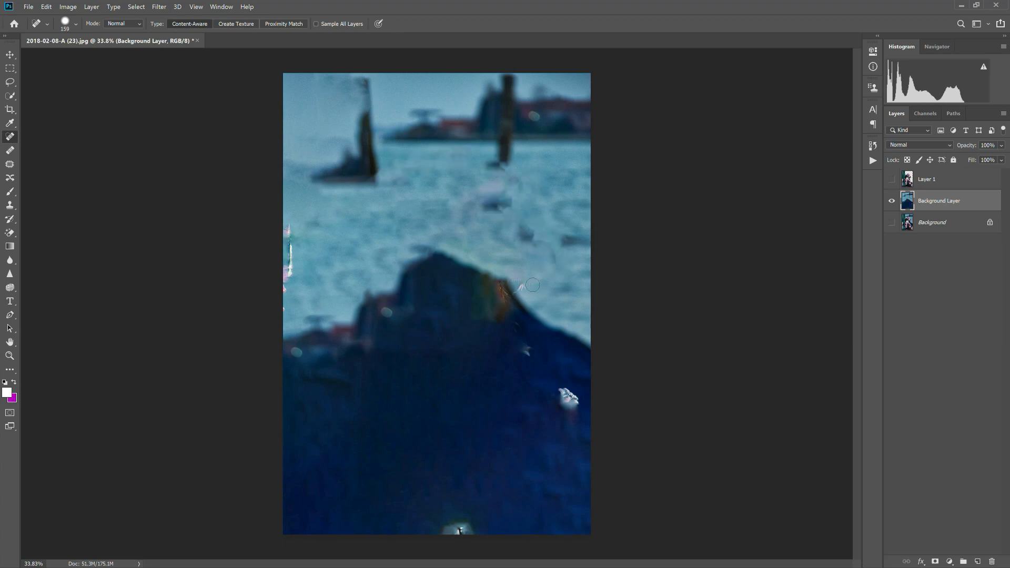
mouse_move(502, 326)
left_mouse_down()
mouse_move(499, 288)
mouse_move(505, 331)
mouse_move(519, 334)
left_mouse_up()
left_click_drag(522, 347, 531, 356)
left_click_drag(572, 409, 561, 393)
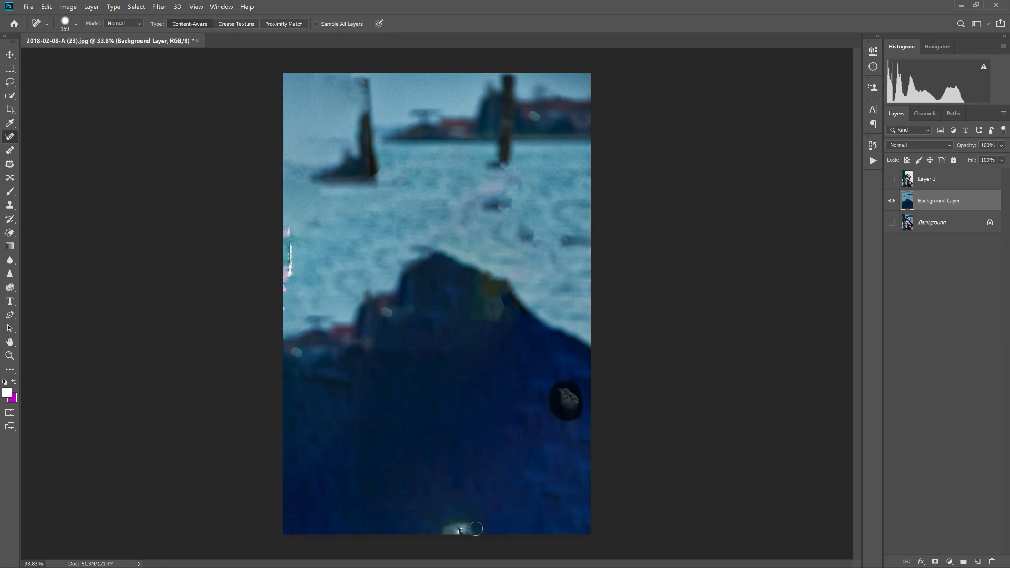
left_click_drag(473, 528, 436, 528)
left_click_drag(287, 313, 287, 215)
Clone the bases of the two wooden poles downward into the water with the Clone Stamp
key("s")
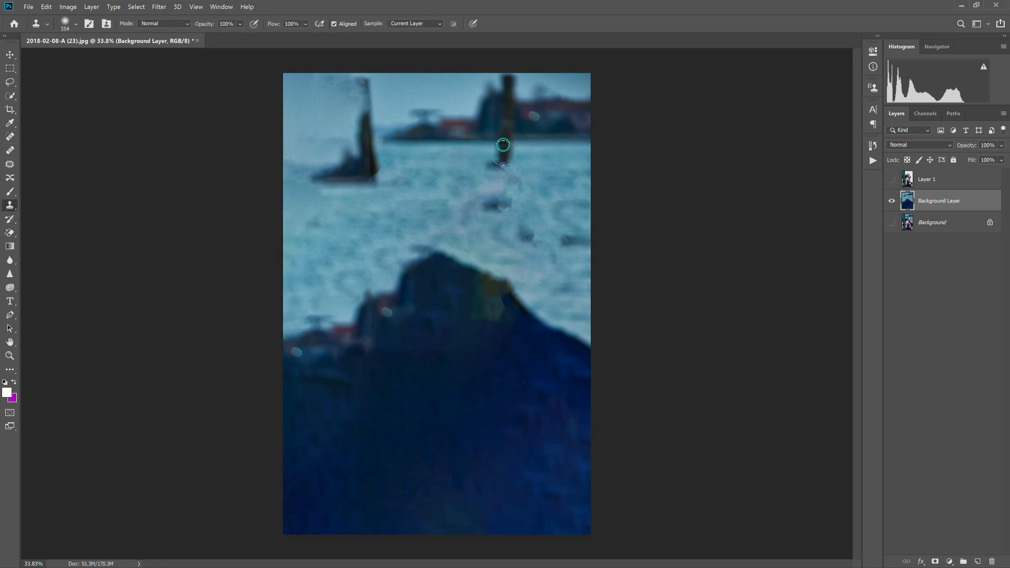
left_click_drag(502, 153, 502, 172)
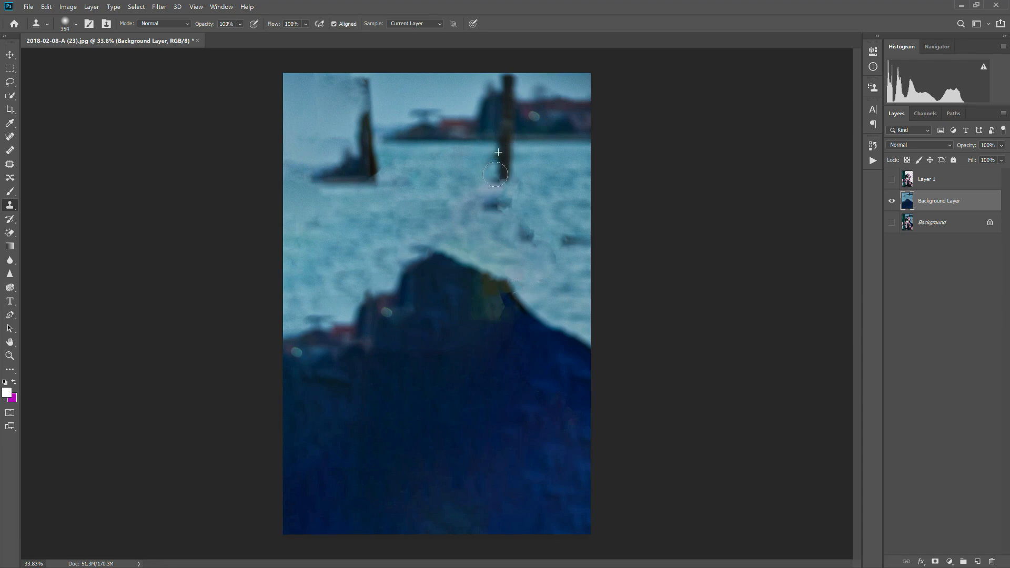
mouse_move(372, 171)
left_mouse_down()
mouse_move(363, 157)
mouse_move(372, 177)
mouse_move(365, 157)
mouse_move(361, 180)
mouse_move(365, 163)
mouse_move(373, 192)
left_mouse_up()
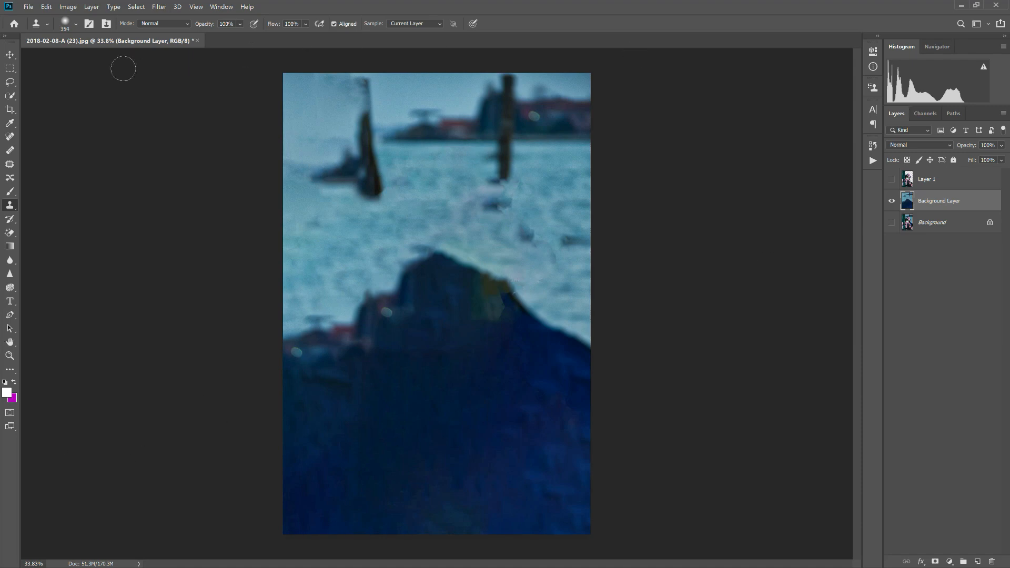
Create a new document 1080 pixels wide and 1350 pixels high
left_click(29, 7)
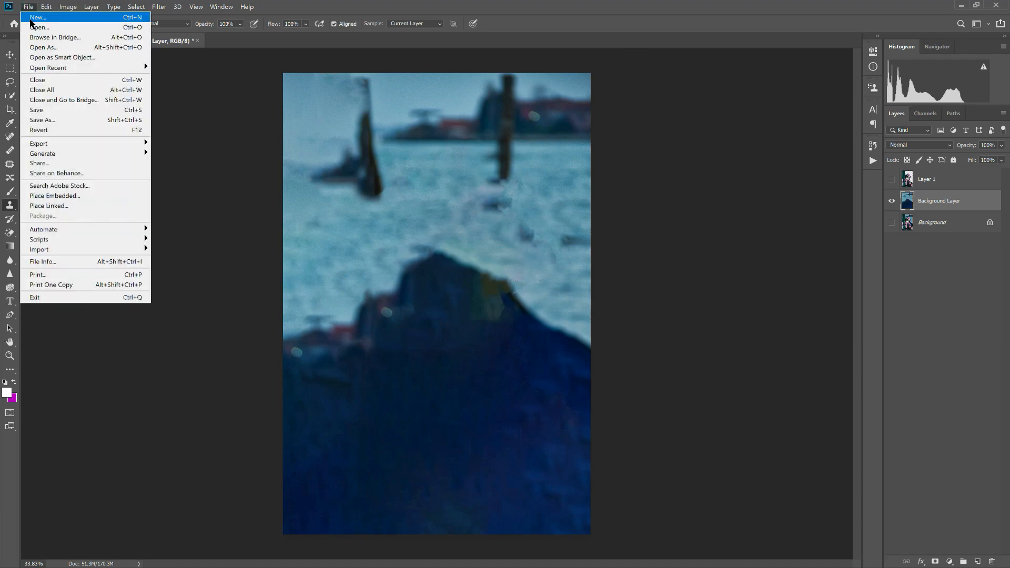
left_click(30, 19)
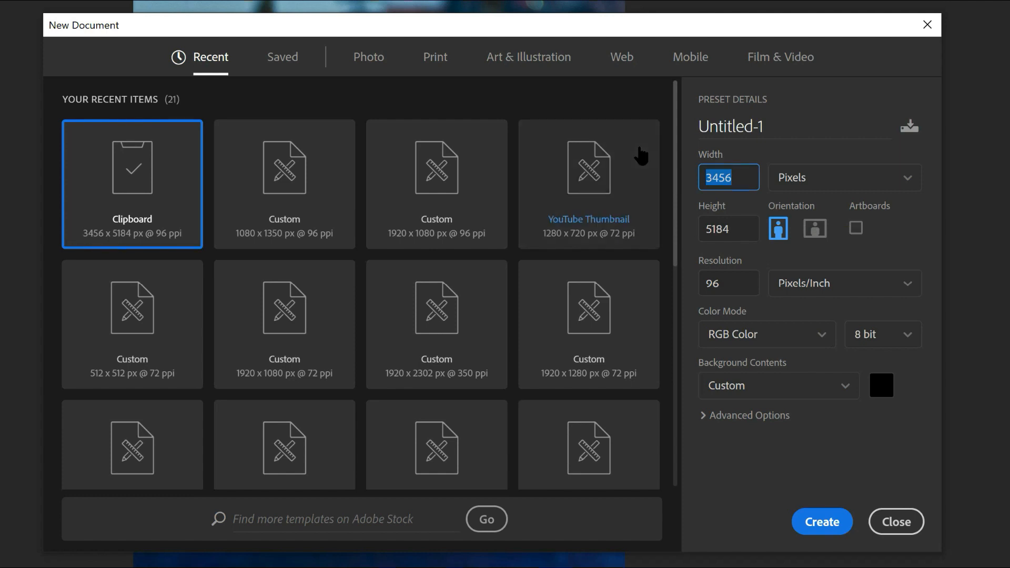
key("Tab")
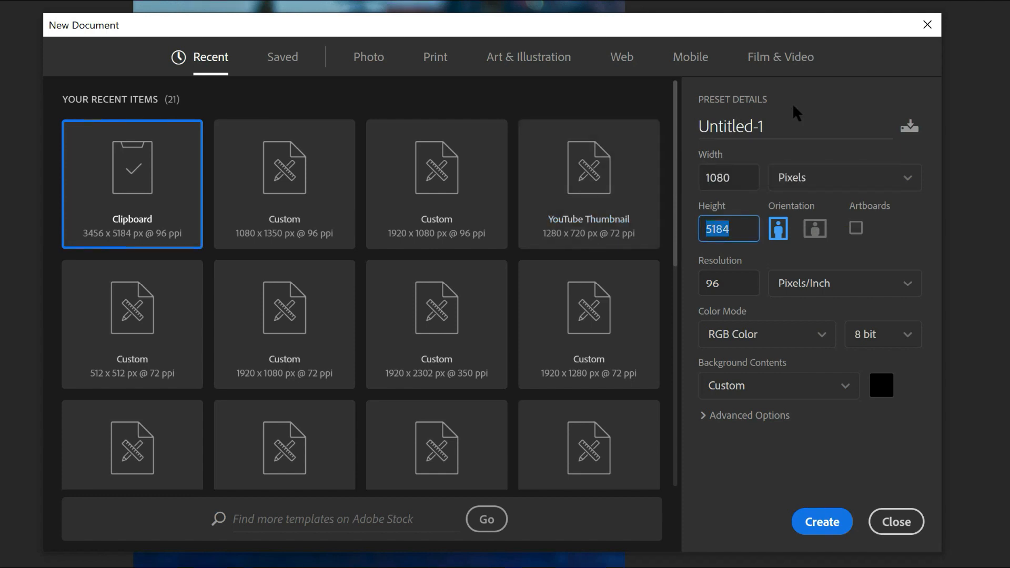
type("1350")
left_click(824, 520)
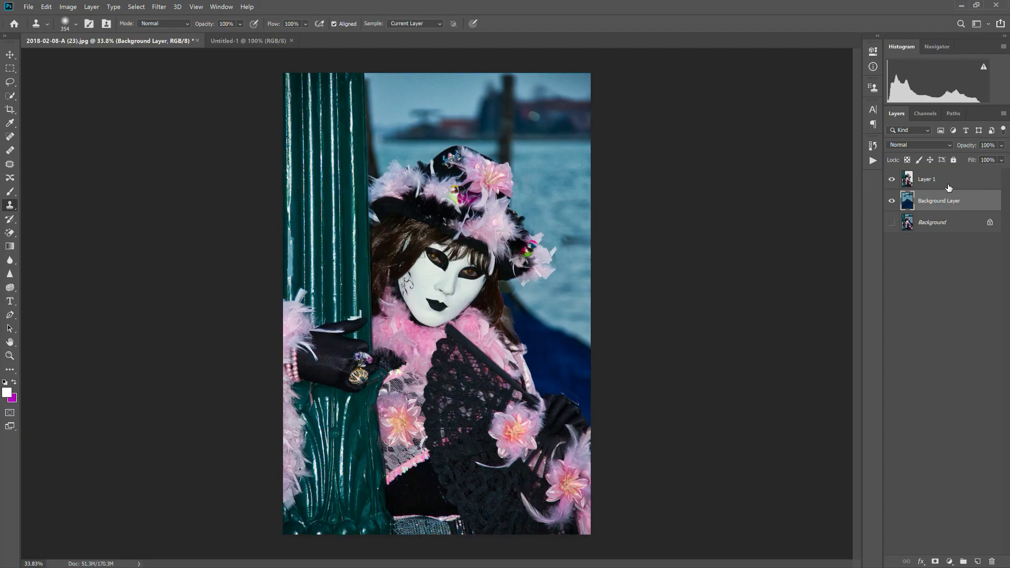
Copy Layer 1 and the Background Layer together from the photo document into the new Untitled-1 document
left_click(948, 188, "shift")
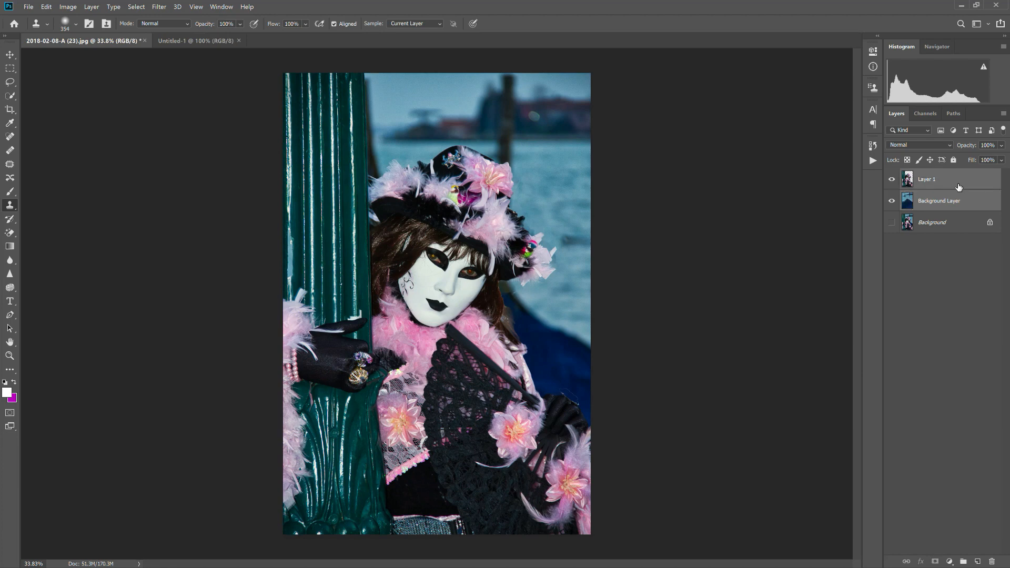
left_click_drag(605, 149, 443, 280)
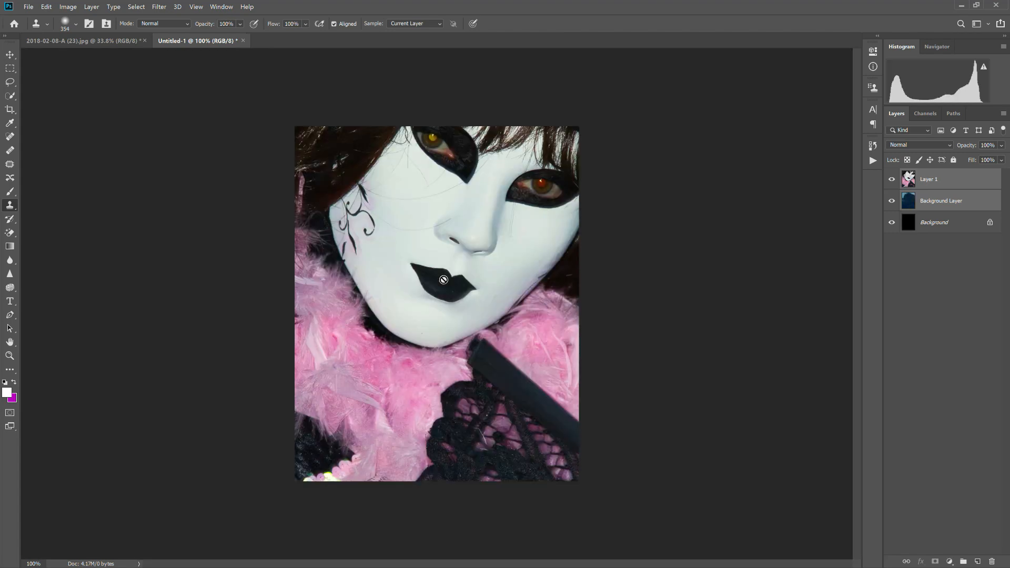
left_click(932, 244)
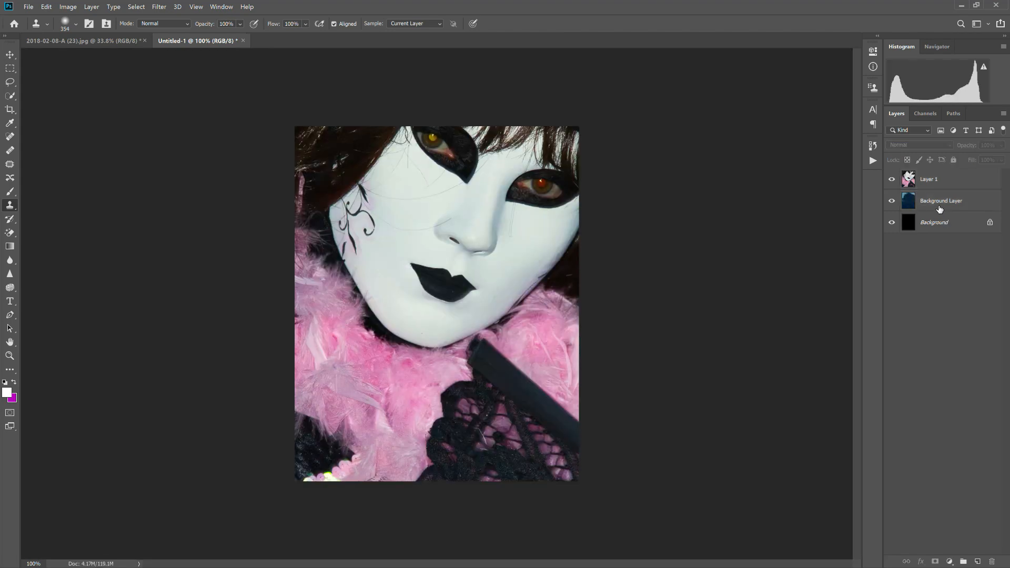
Convert the Background Layer and Layer 1 into separate smart objects
right_click(938, 206)
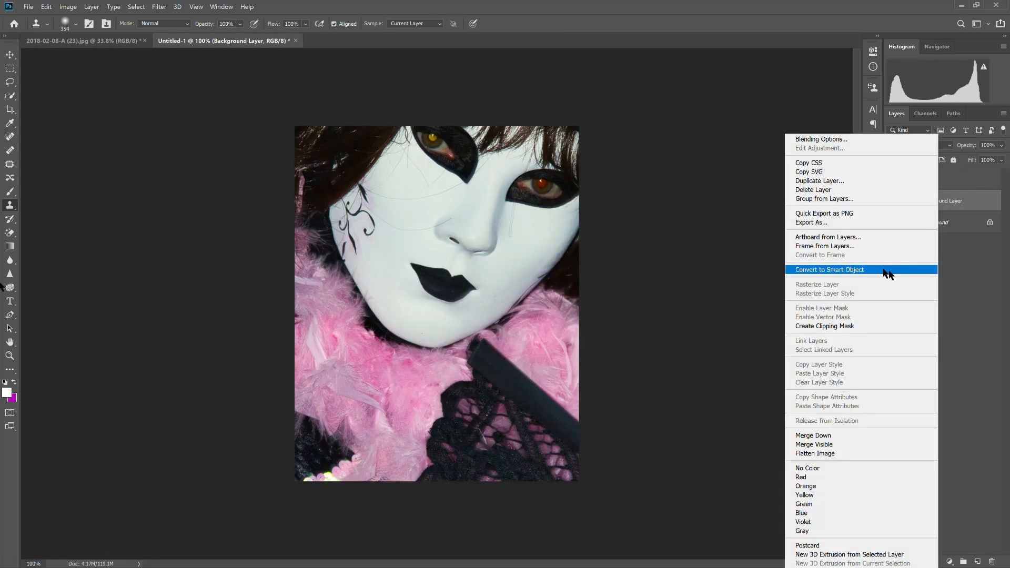
left_click(887, 271)
right_click(956, 210)
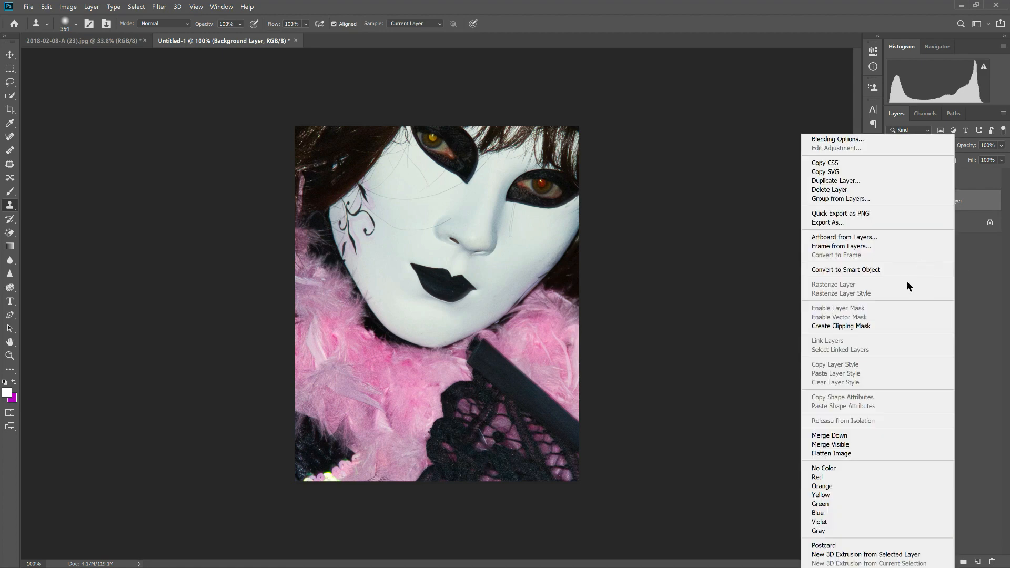
left_click(890, 269)
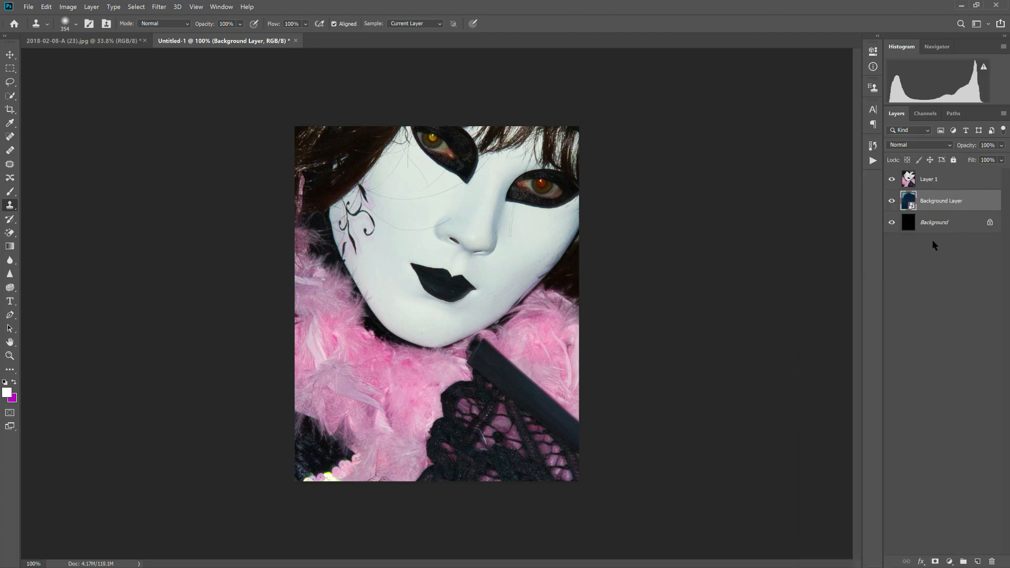
left_click(950, 181)
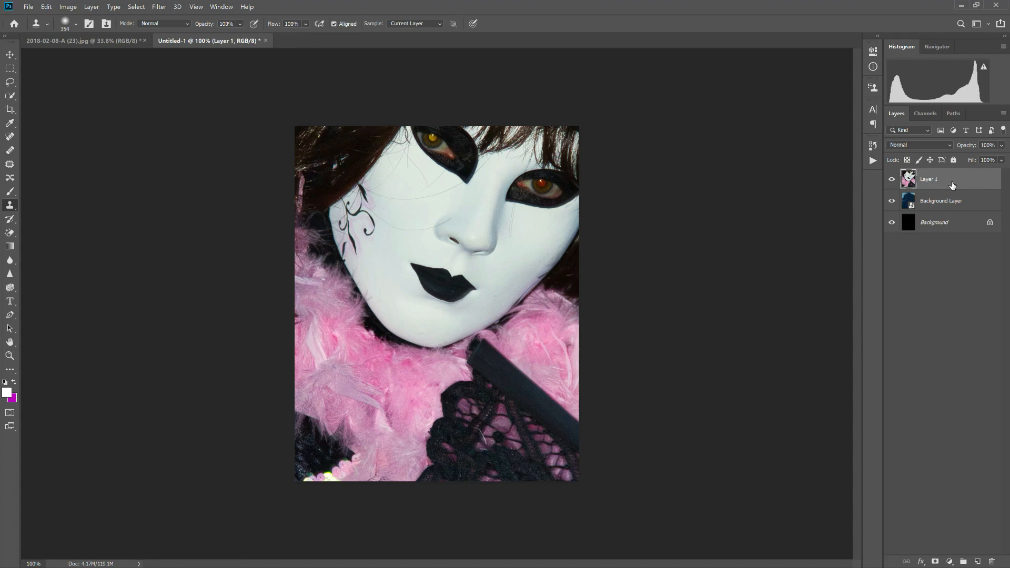
right_click(951, 181)
left_click(893, 270)
Scale Layer 1 proportionally to about 20% and place it in the lower-left corner of the canvas
key("ctrl+t")
key("ctrl+0")
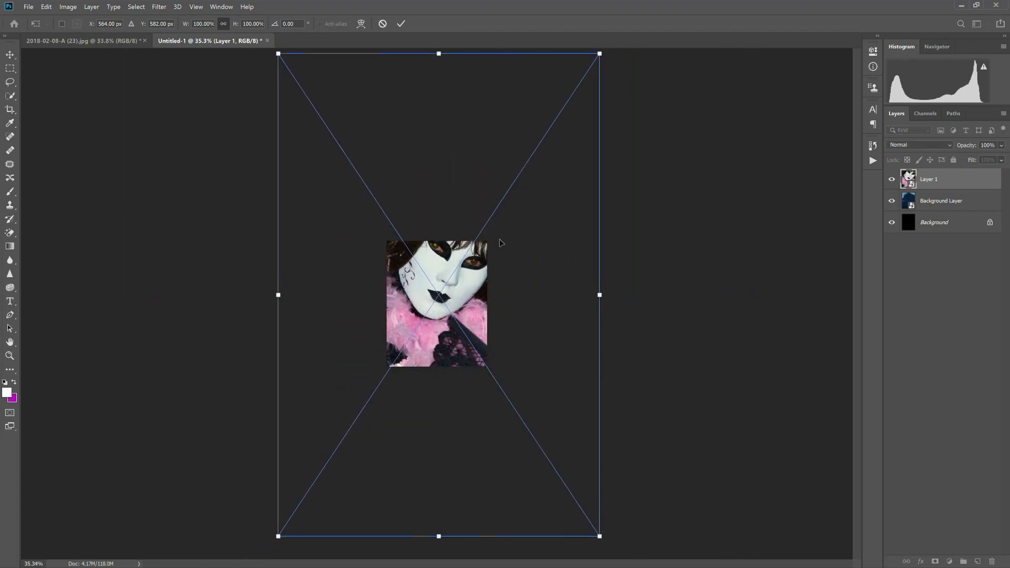
left_click_drag(580, 80, 347, 427)
left_click_drag(420, 315, 440, 296)
Scale the Background Layer proportionally to about 28% and position it over the canvas's left side, behind the woman
left_click(940, 207)
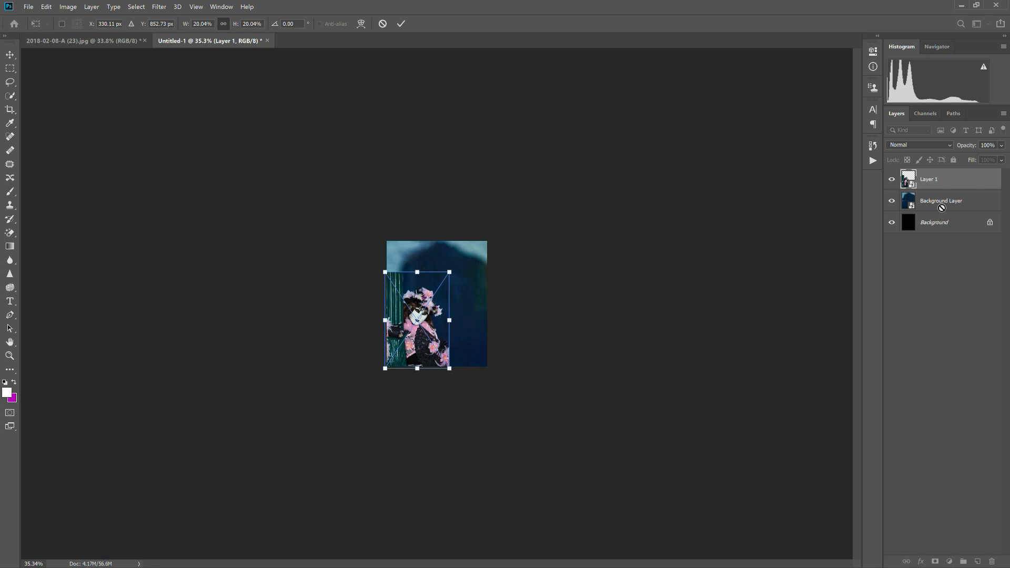
key("ctrl+t")
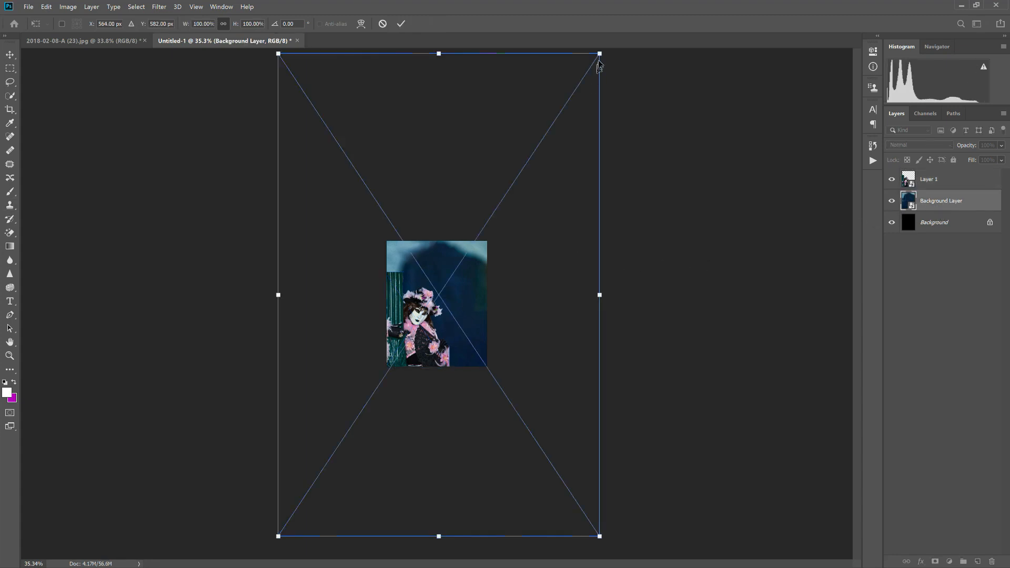
left_click_drag(599, 54, 324, 425)
left_click_drag(323, 433, 422, 262)
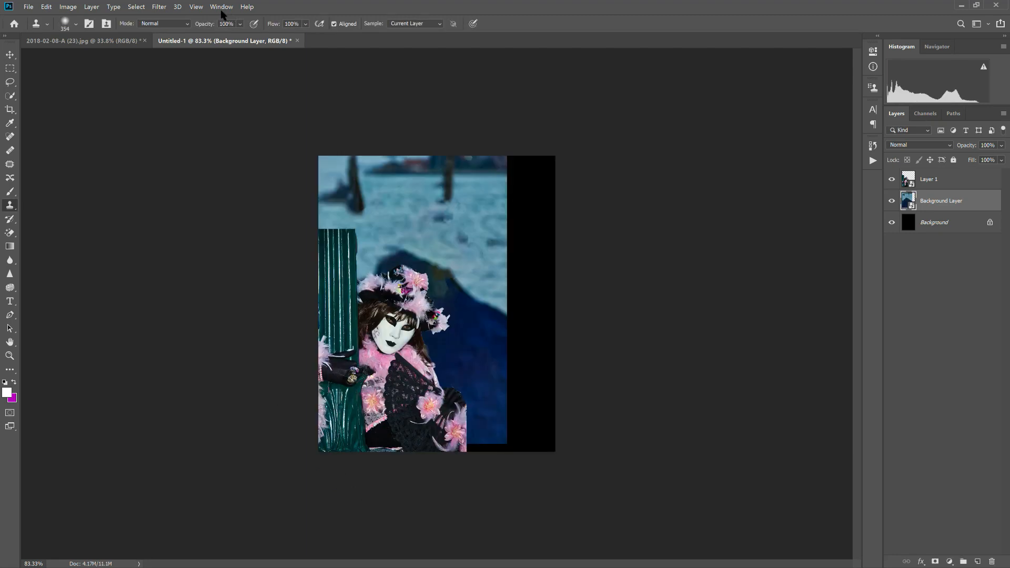
Show the Timeline and create a video timeline for the document
left_click(221, 11)
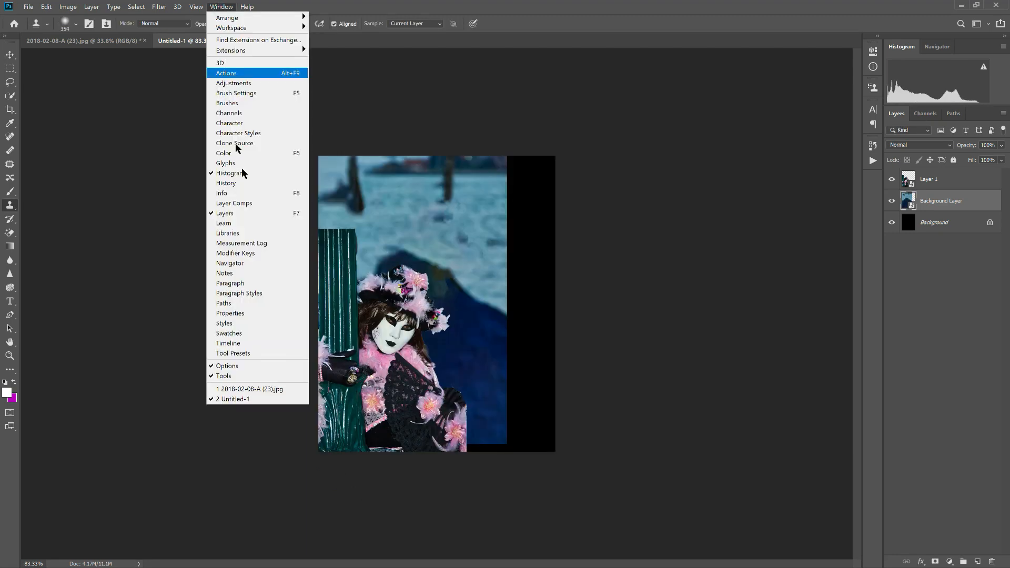
left_click(260, 343)
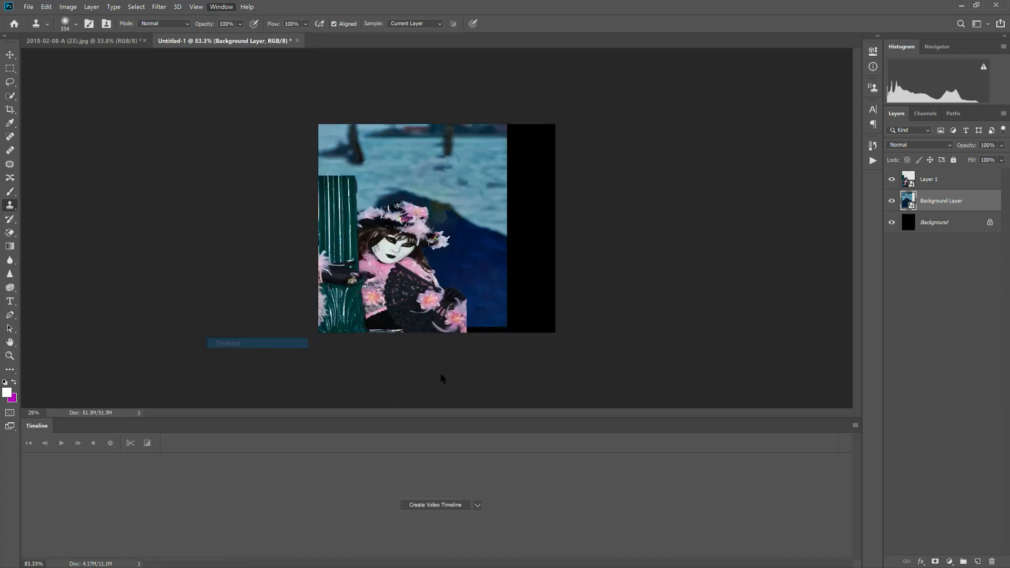
left_click(441, 505)
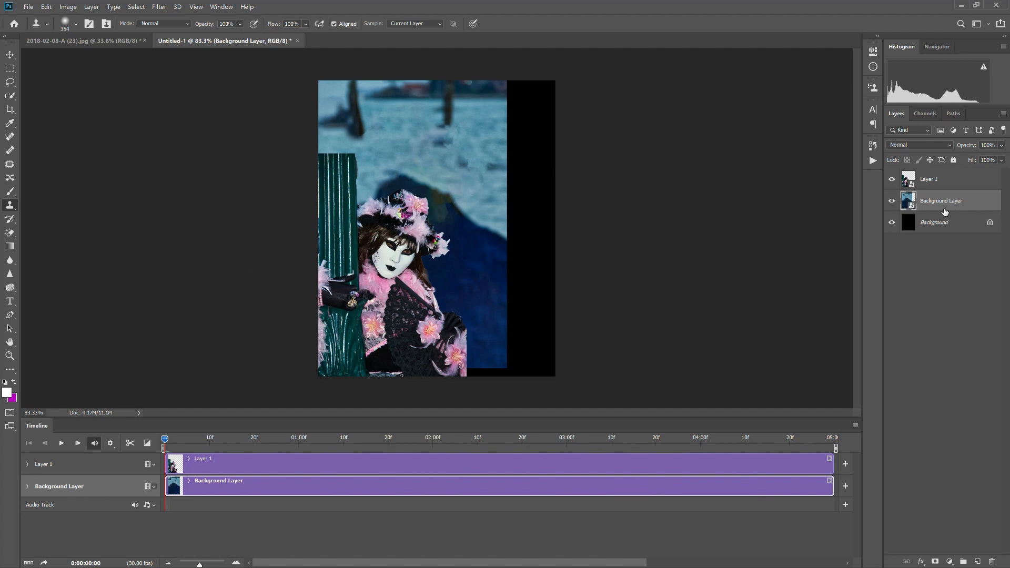
Move the Background Layer and enlarge it proportionally to about 35% so it covers the whole canvas
key("ctrl+t")
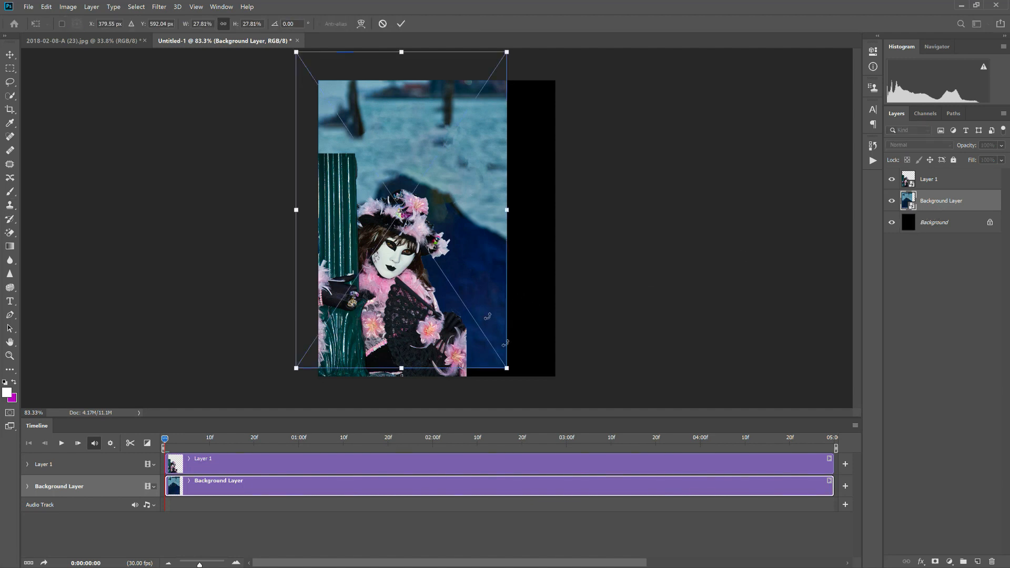
left_click_drag(480, 284, 516, 296)
left_click_drag(549, 388, 573, 426)
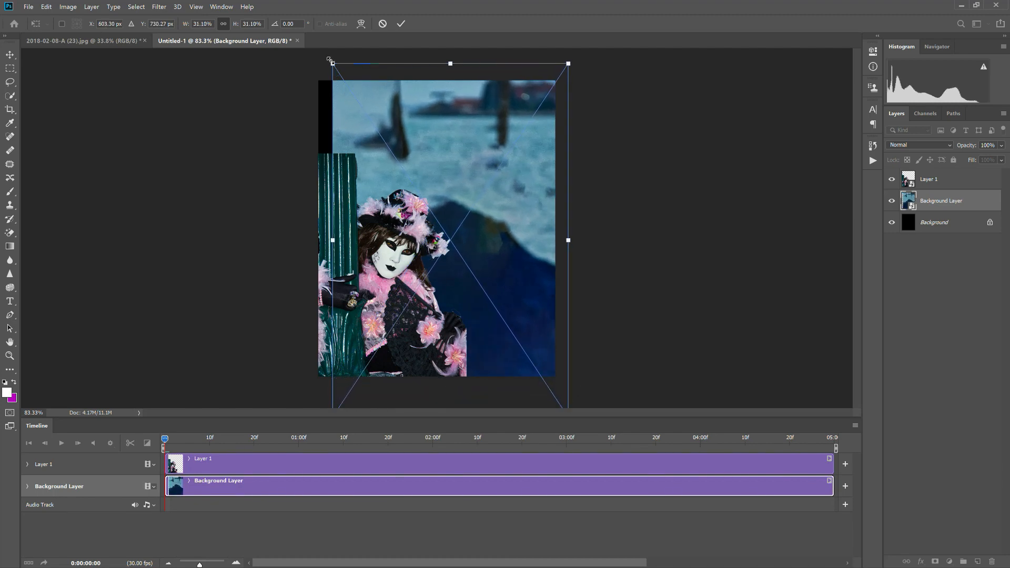
left_click_drag(333, 62, 276, 30)
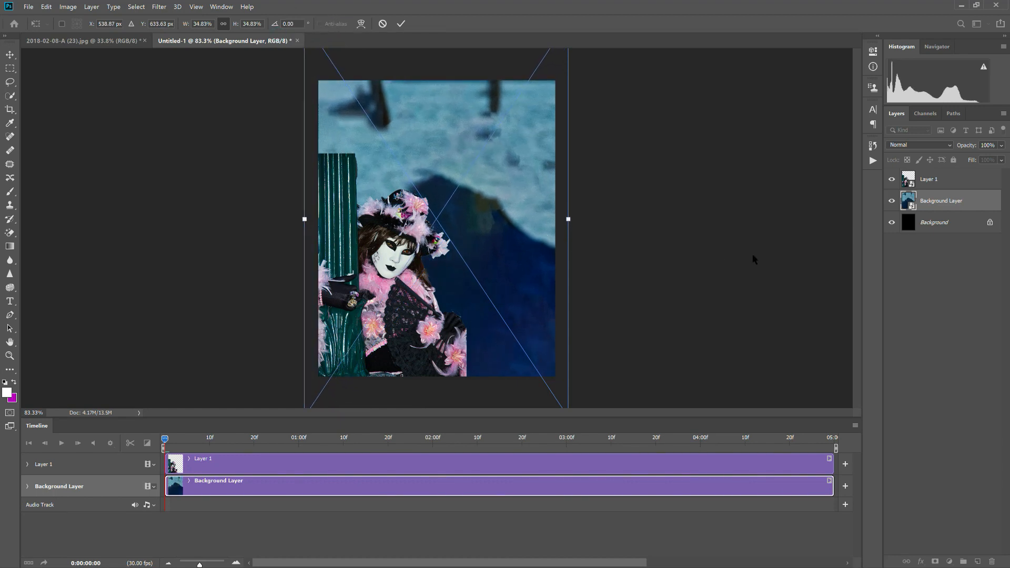
key("s")
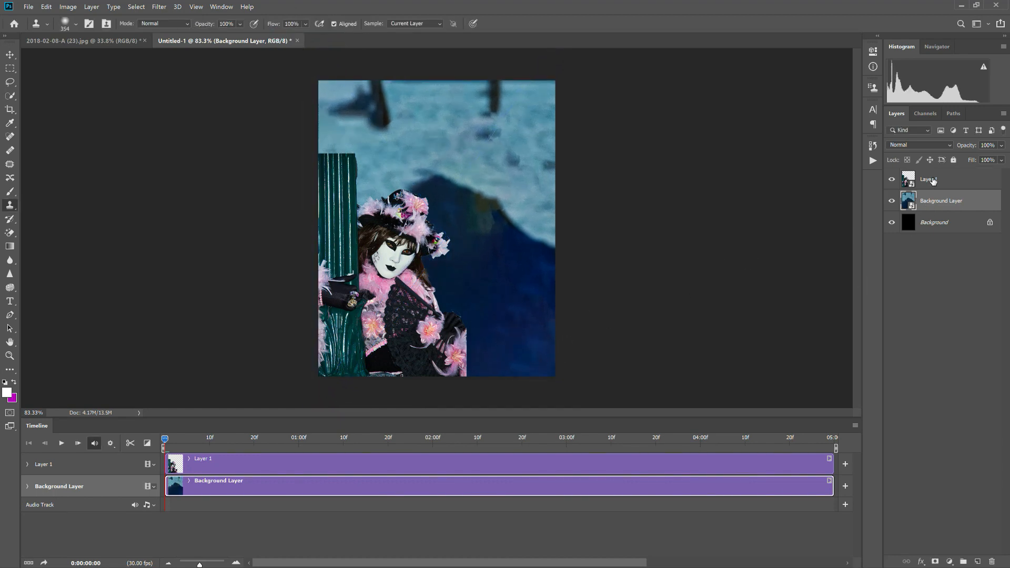
Enlarge Layer 1 proportionally so the column reaches the canvas's upper edge
left_click(933, 180)
key("ctrl+t")
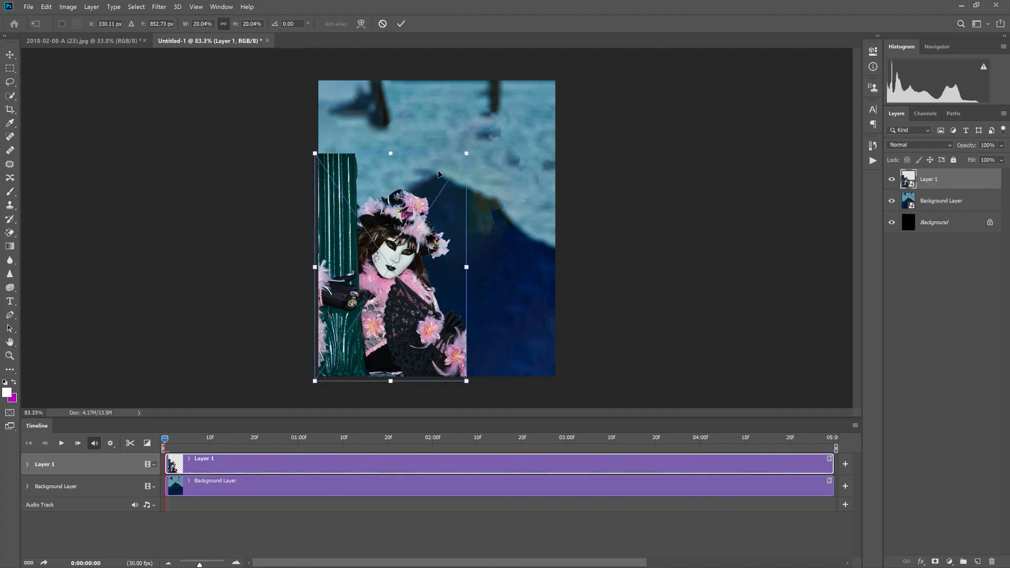
left_click_drag(469, 149, 523, 78)
key("Return")
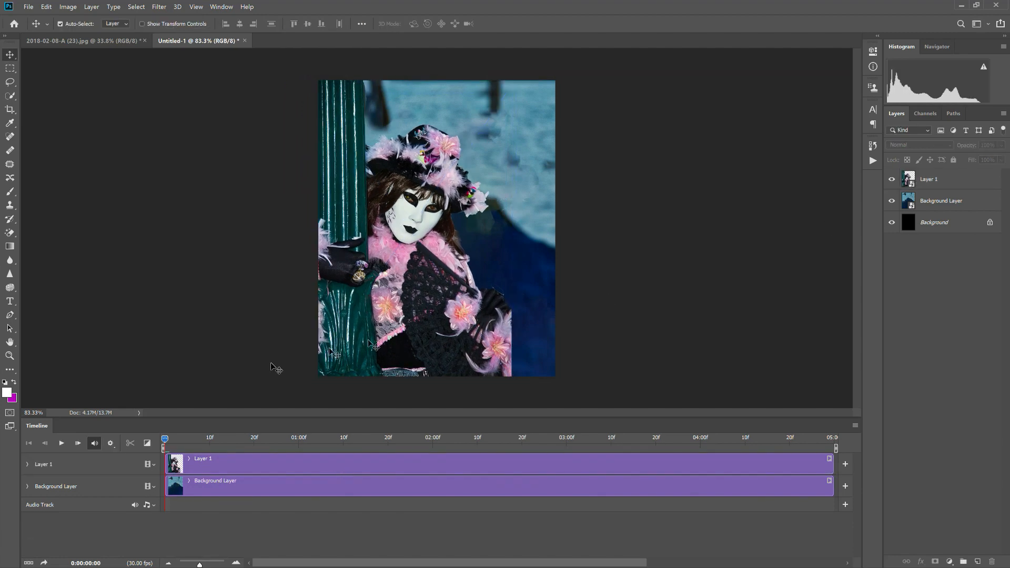
Add a starting Transform keyframe to the Background Layer at 0:00:00:00 and move the playhead to the clip's end at 0:00:04:29
left_click(28, 486)
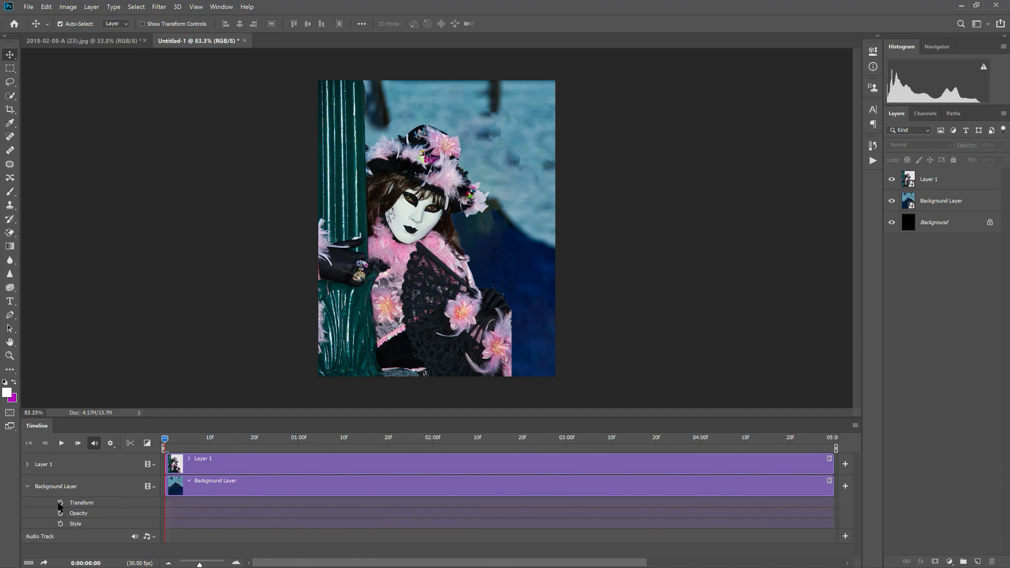
left_click(61, 503)
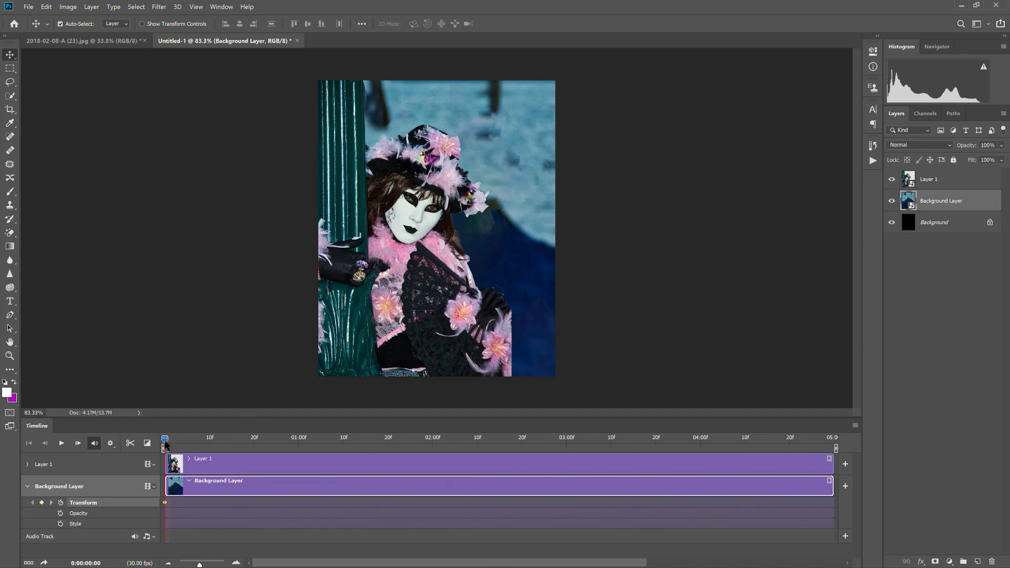
left_click(249, 438)
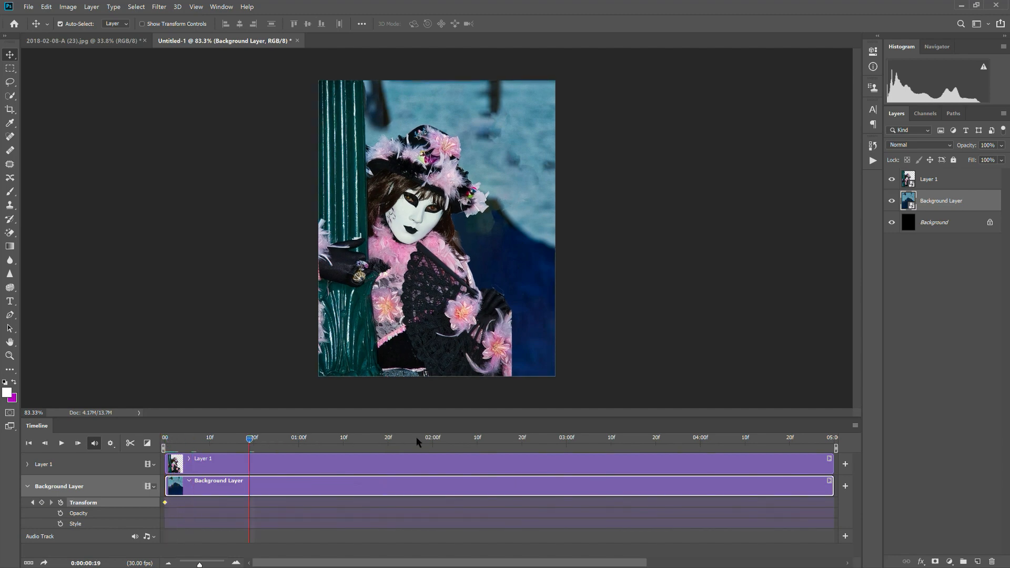
left_click_drag(416, 441, 834, 446)
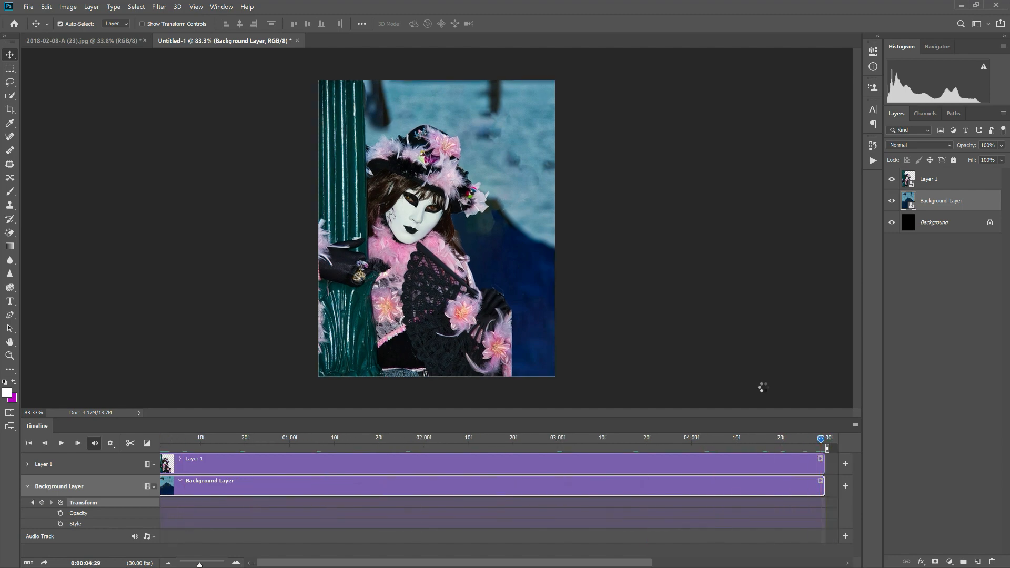
Shrink the Background Layer proportionally to about 32% at 0:00:04:29, keeping it covering the whole canvas
key("ctrl+t")
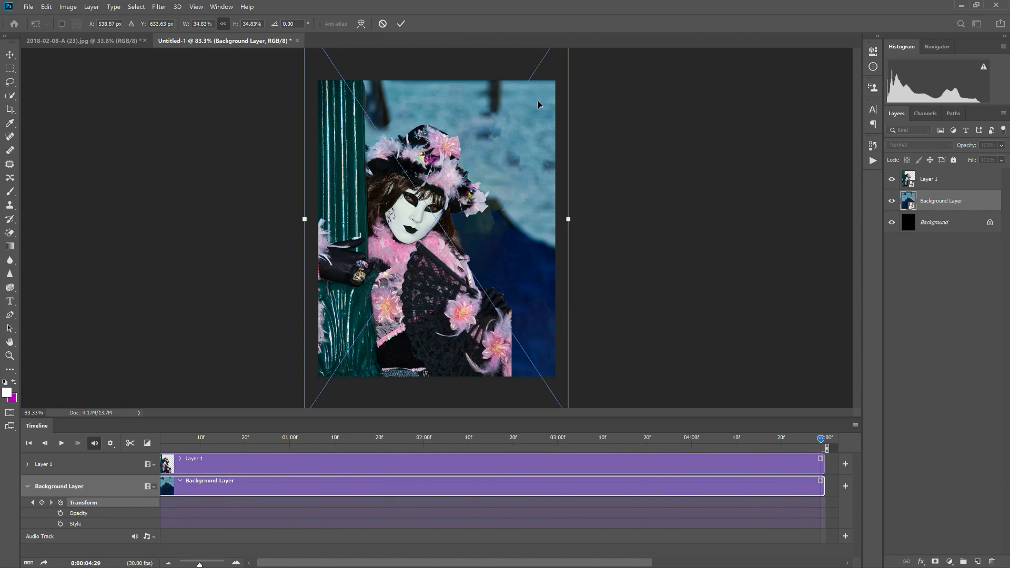
scroll(592, 145, "down", 3)
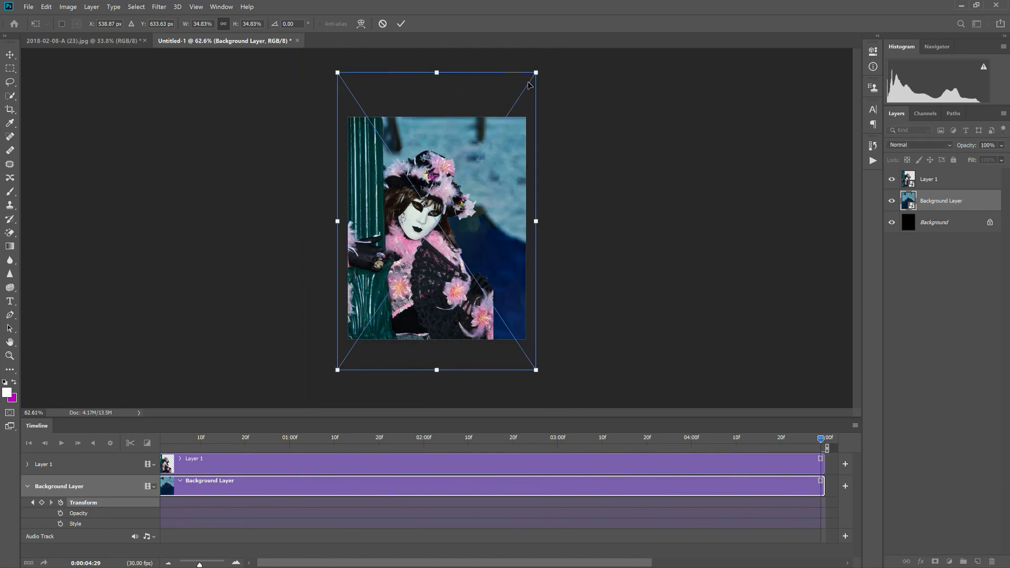
left_click_drag(534, 74, 527, 85)
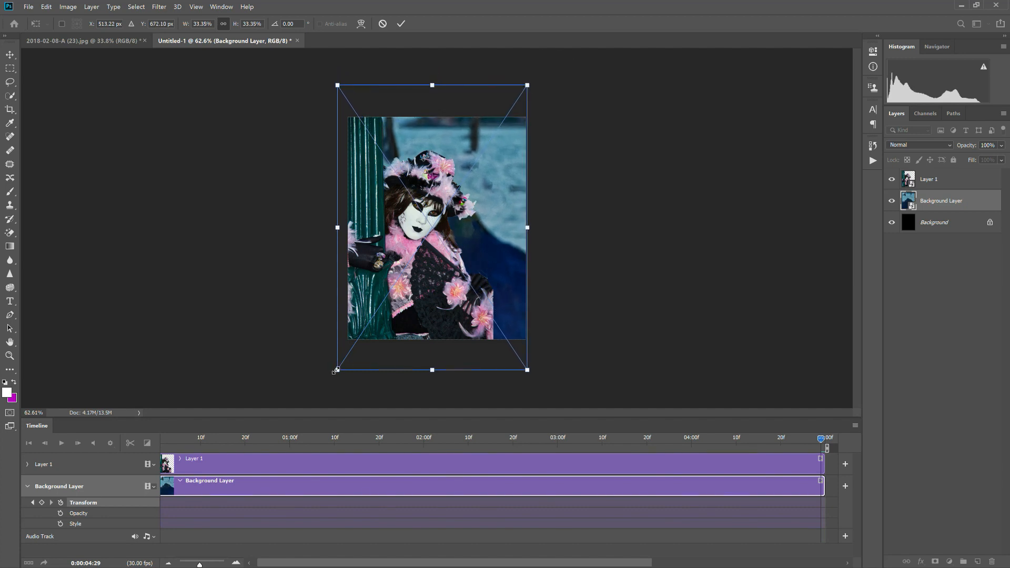
left_click_drag(335, 370, 346, 357)
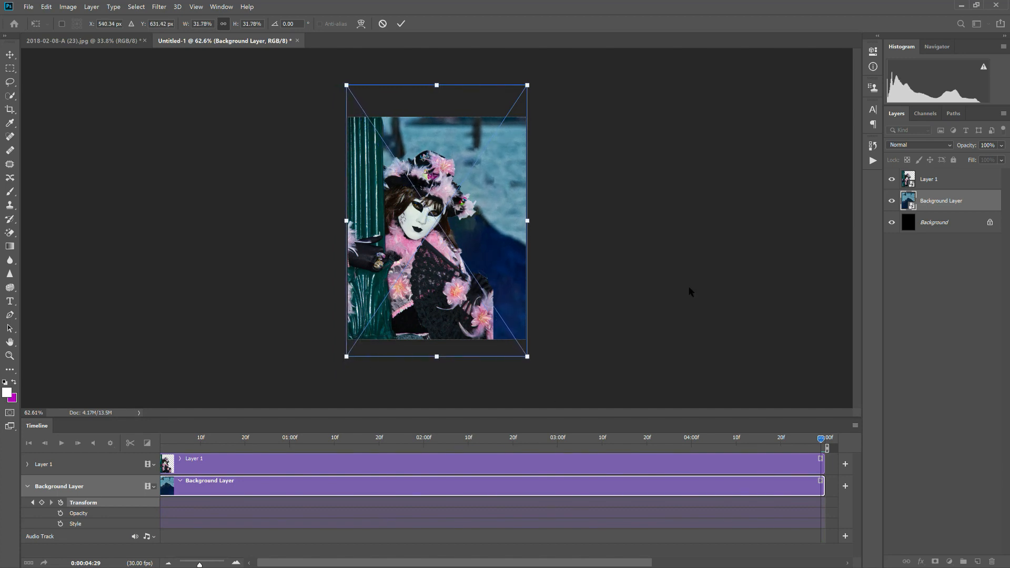
key("Return")
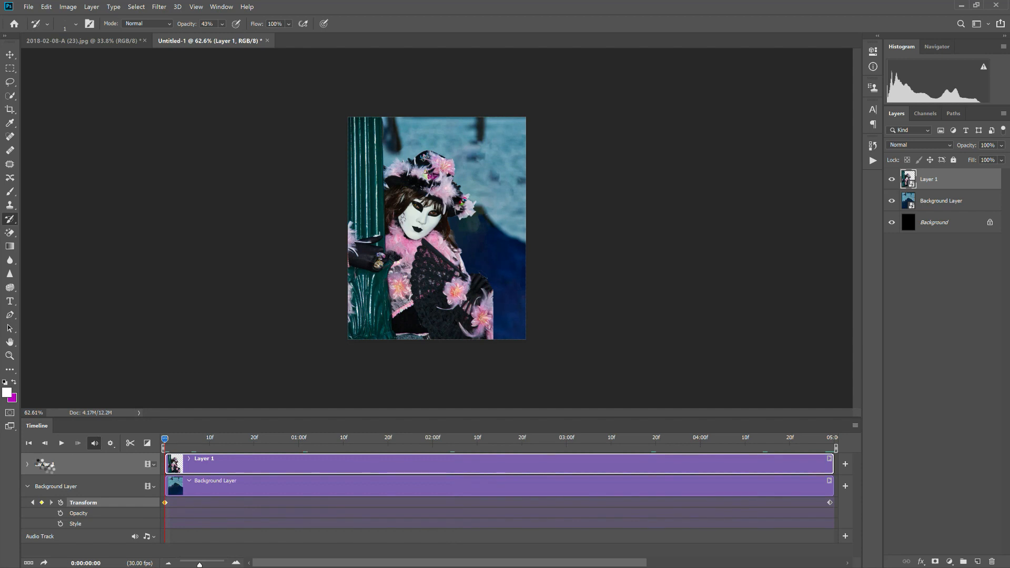
Add a starting Transform keyframe to Layer 1 at 0:00:00:00 and move the playhead to the clip's end at 0:00:04:29
left_click(26, 464)
left_click(61, 480)
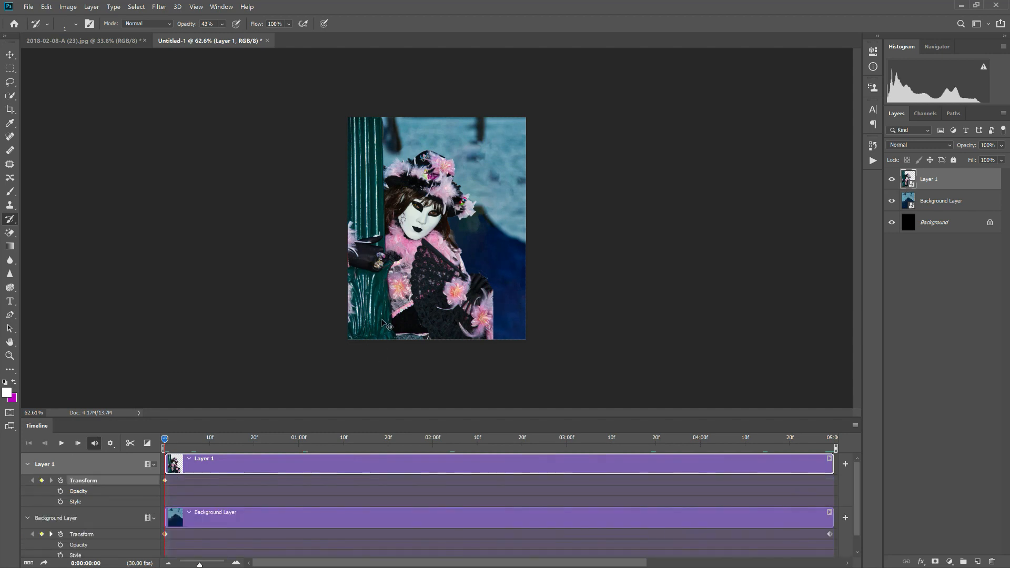
key("ctrl+t")
key("Return")
left_click_drag(164, 439, 766, 449)
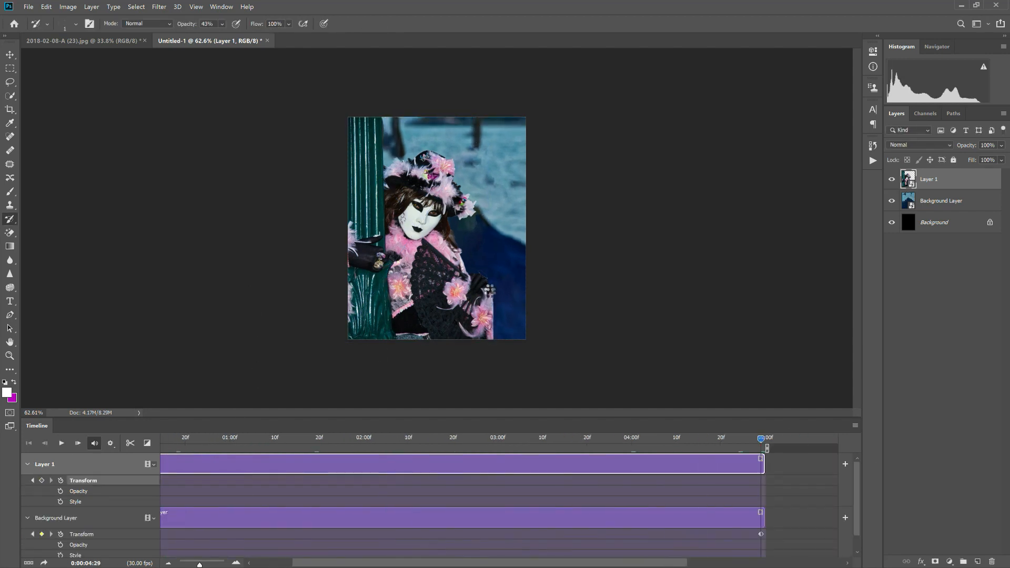
Enlarge Layer 1 proportionally to about 32% at 0:00:04:29, extending it beyond the canvas's upper, lower and column-side edges
key("ctrl+t")
left_click_drag(493, 342, 510, 367)
left_click_drag(342, 115, 327, 93)
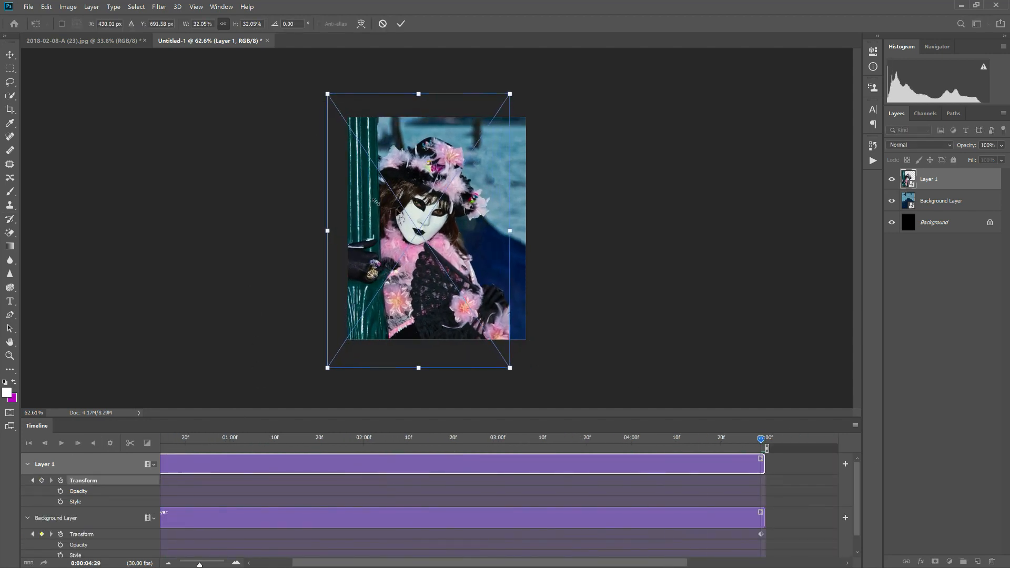
key("Return")
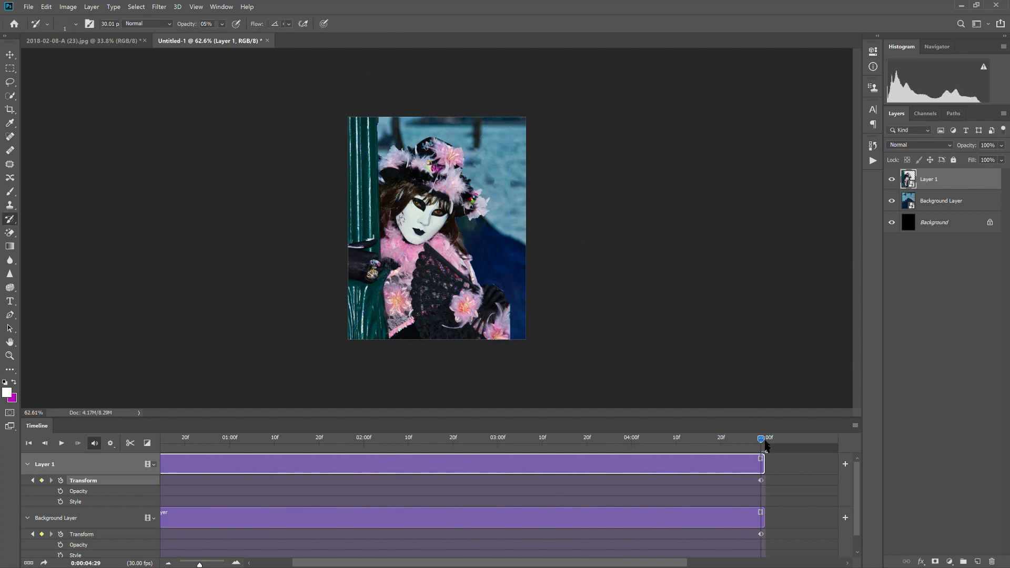
Scrub through the whole timeline to preview the parallax motion and return the playhead to 0:00:00:00
left_click_drag(705, 442, 336, 438)
left_click_drag(153, 434, 59, 425)
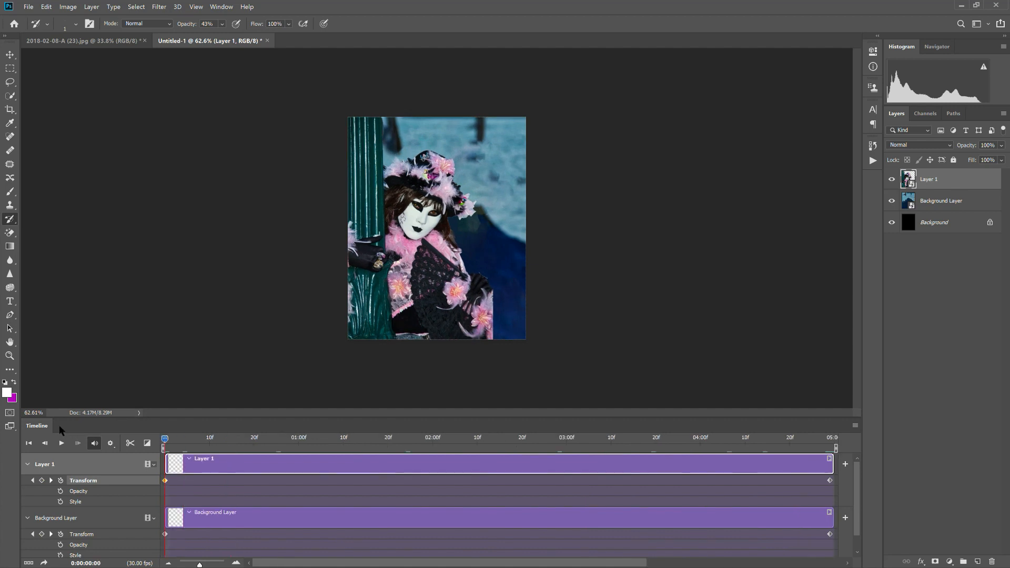
left_click_drag(250, 429, 761, 449)
left_click_drag(514, 447, 87, 430)
Render all frames of the timeline to an H.264 video named Venice 4, keeping the default render settings
left_click(26, 6)
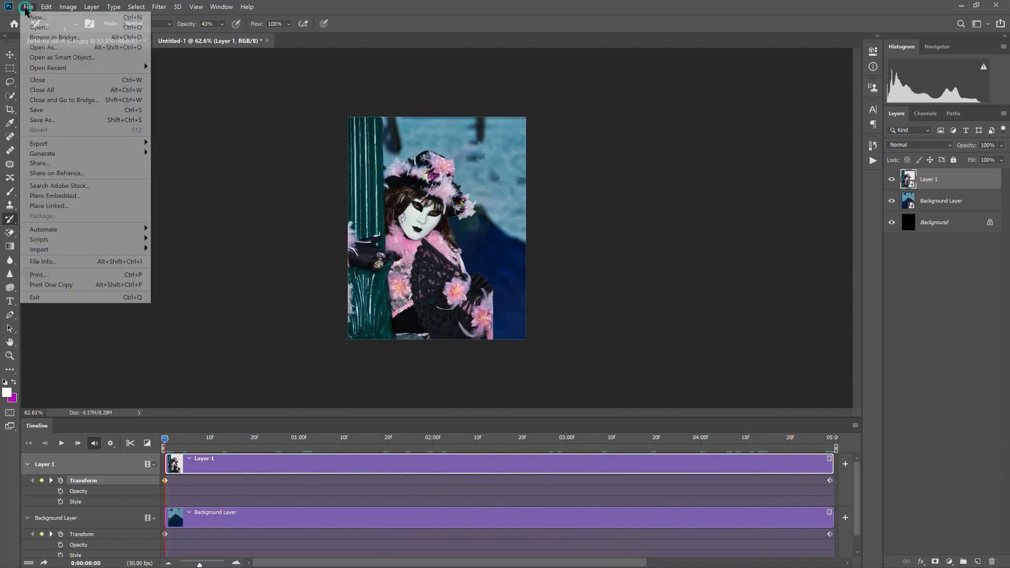
mouse_move(62, 143)
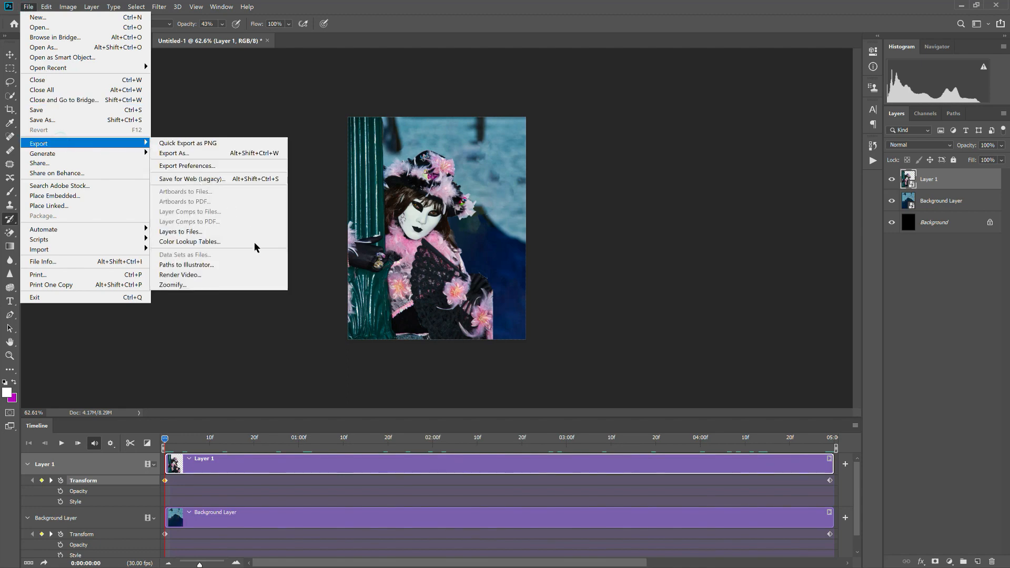
left_click(219, 275)
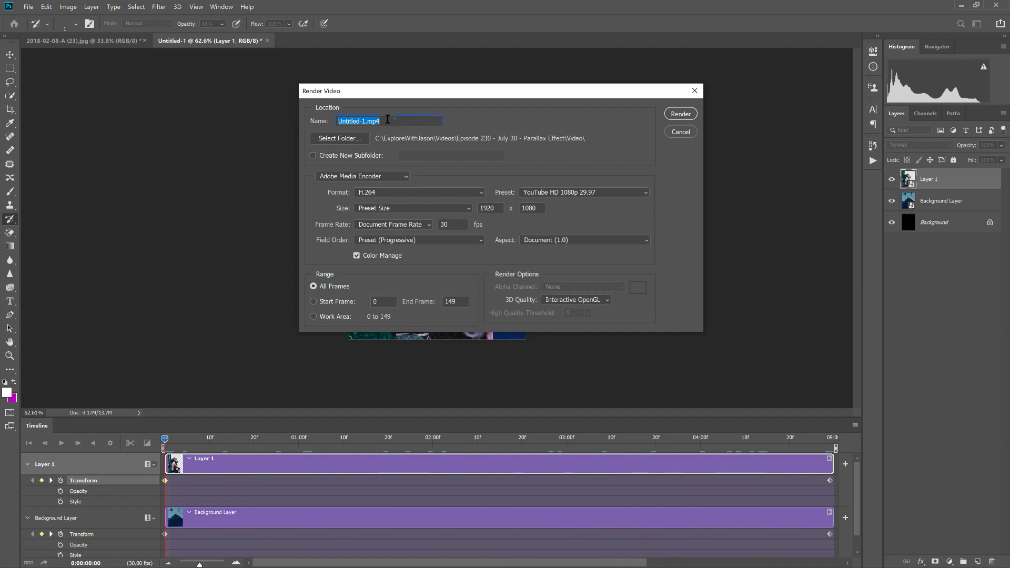
type("Venice 4")
left_click(680, 115)
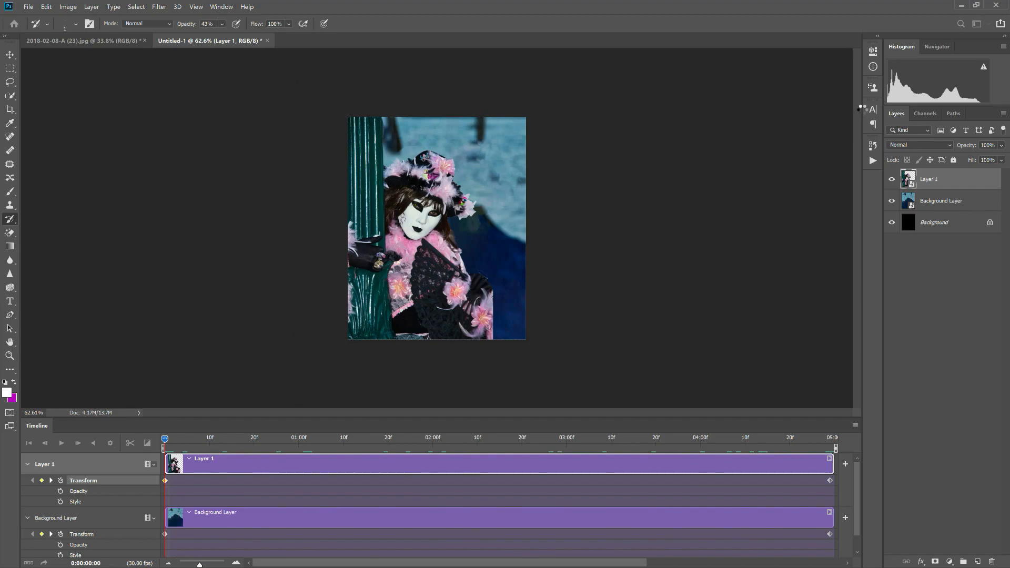